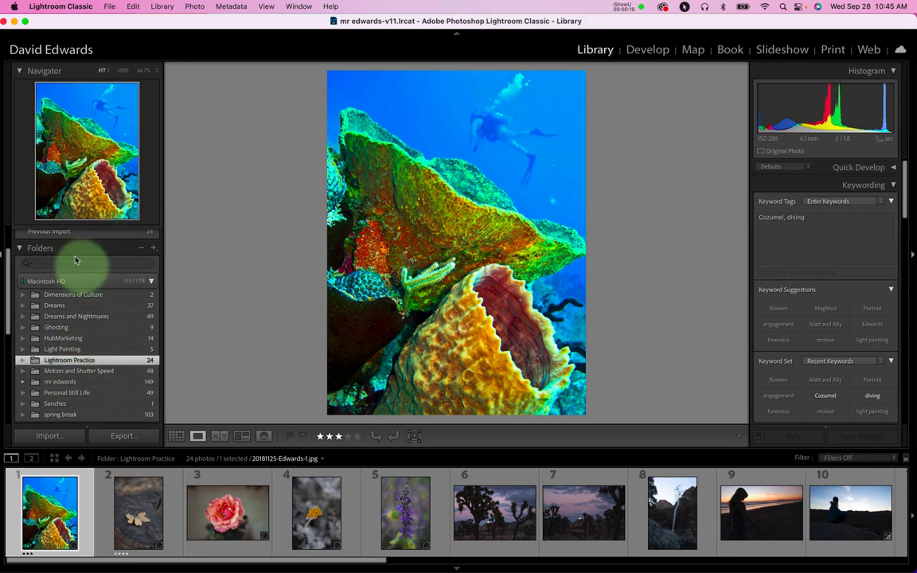
Step: Collapse Keywording and expand the Metadata panel to show the coral photo's file details
click(853, 185)
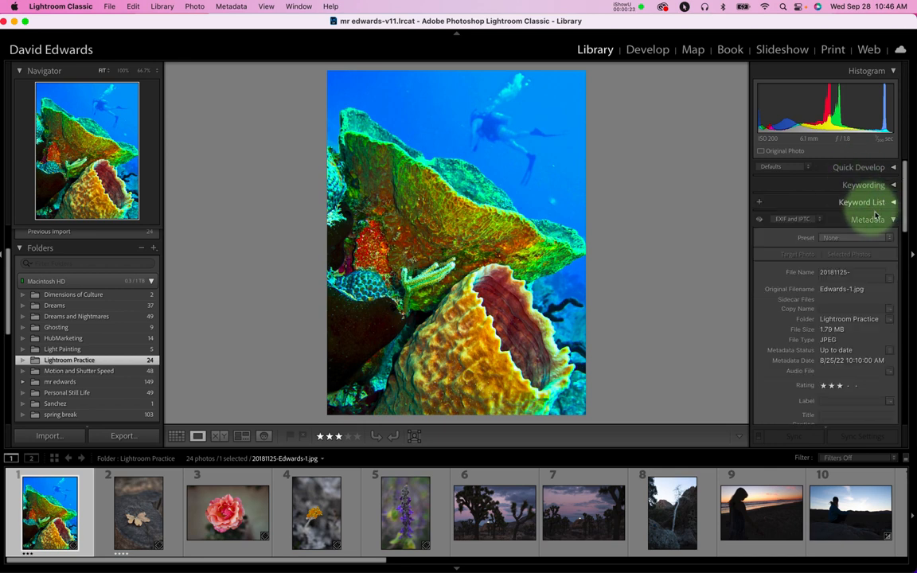
click(882, 220)
click(882, 219)
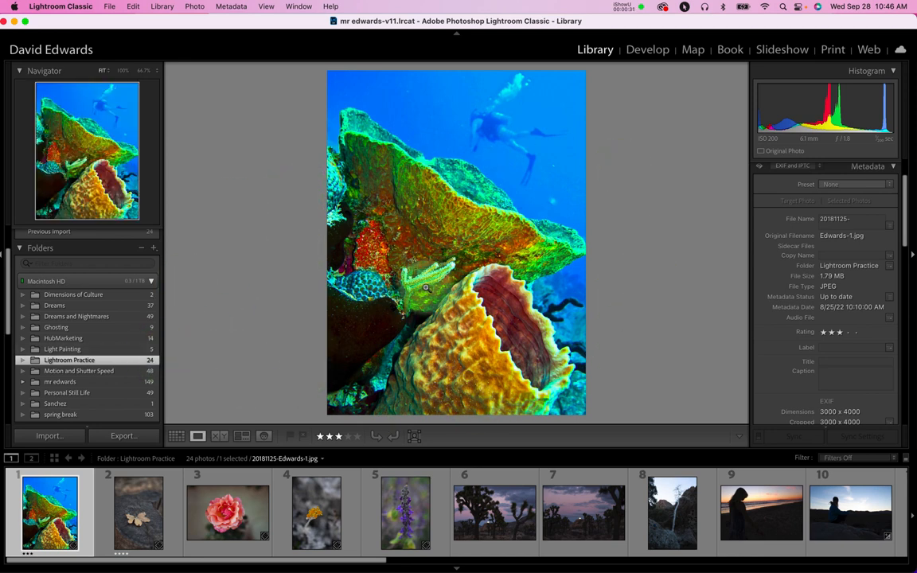
Step: Open the coral photo in Develop, inspect it at 66.7% zoom, then return to Fit view
click(657, 52)
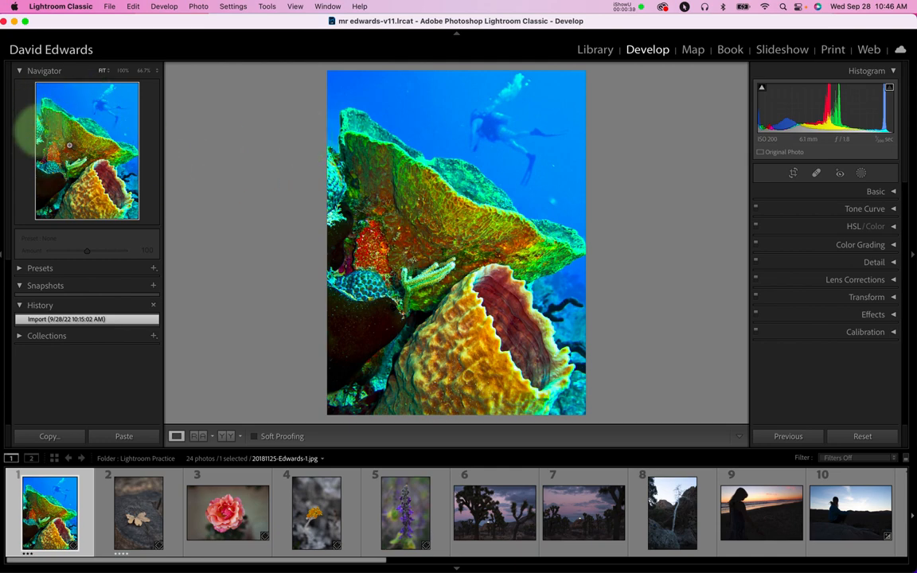
click(485, 131)
drag(88, 103, 119, 106)
click(513, 260)
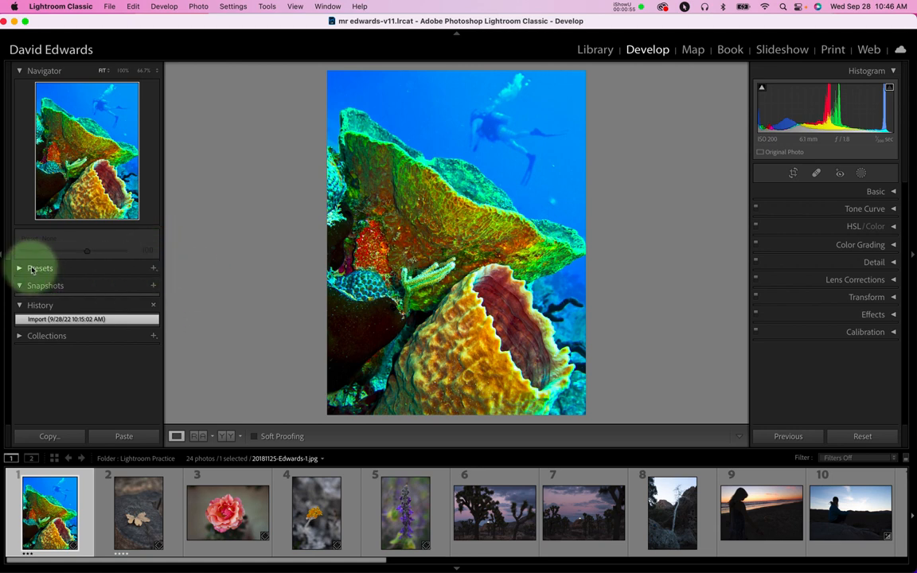
click(18, 269)
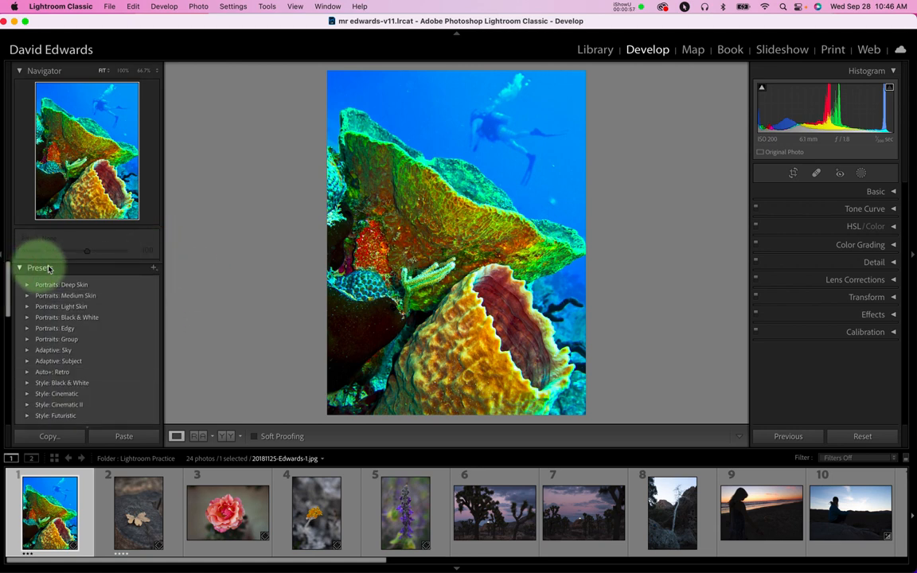
click(26, 286)
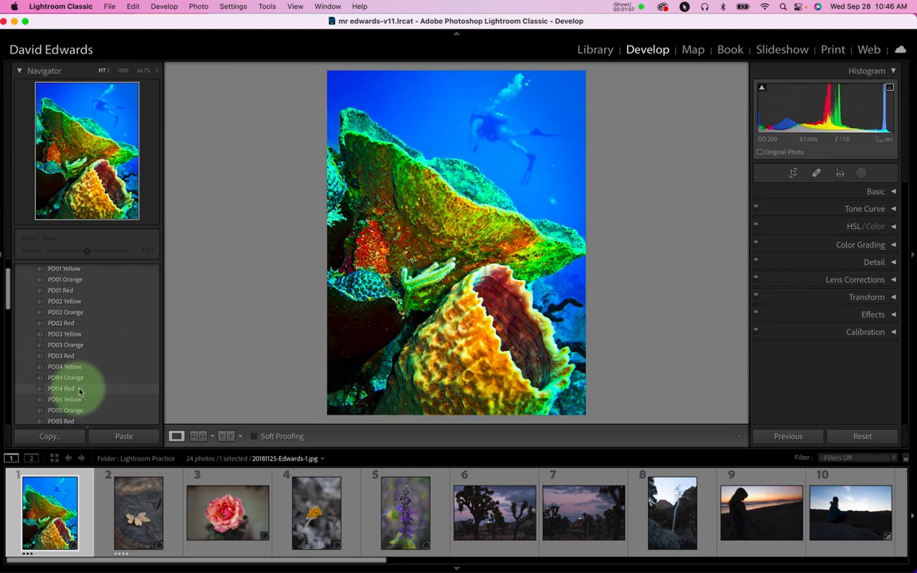
scroll(79, 391, down, 3)
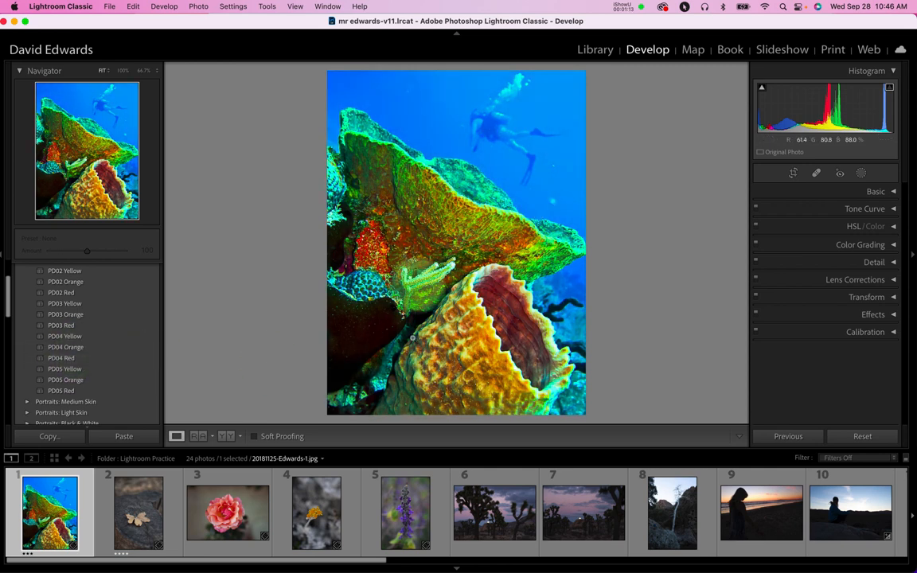
click(121, 501)
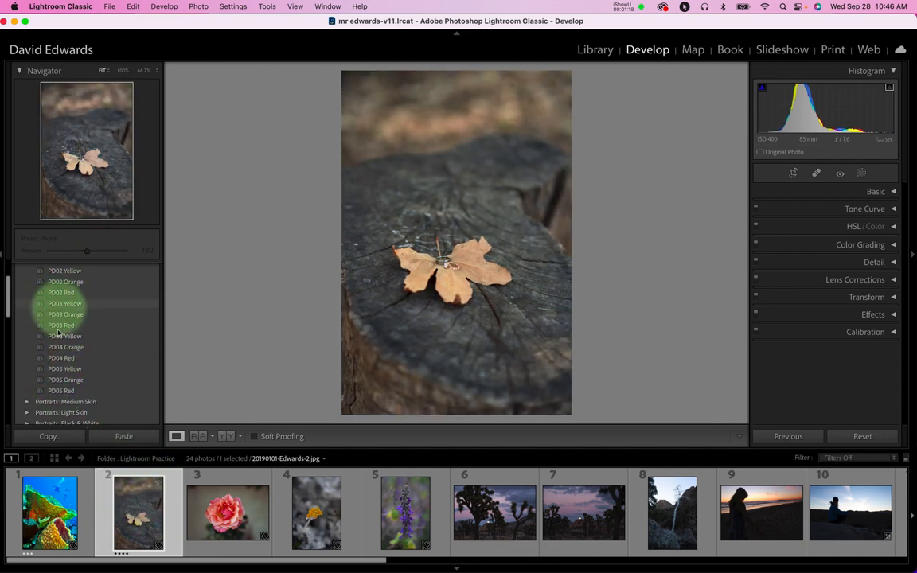
click(46, 503)
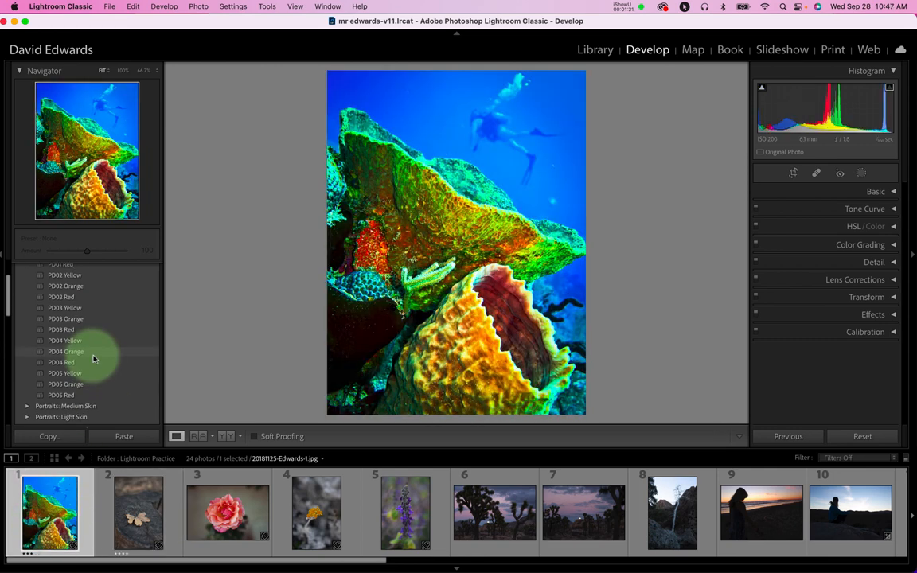
scroll(91, 350, up, 3)
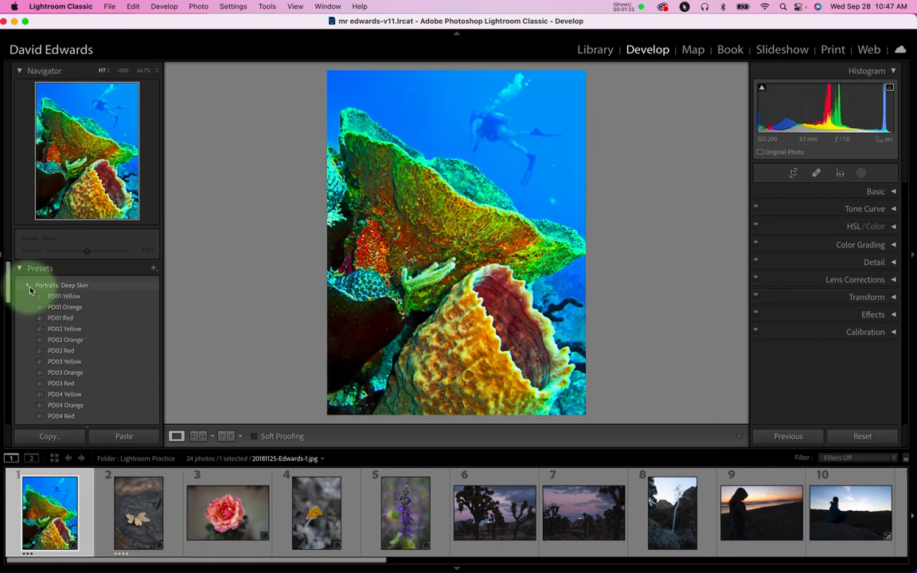
click(29, 286)
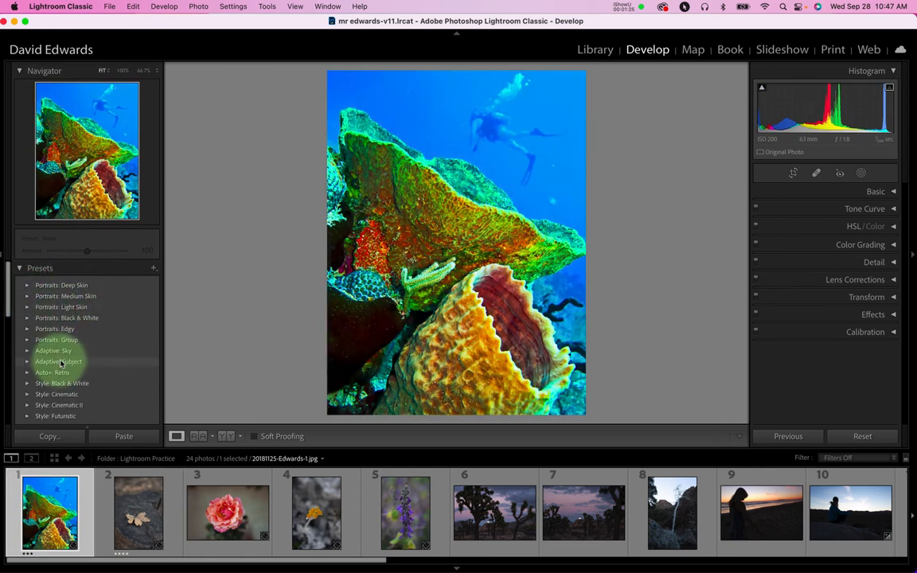
scroll(61, 364, down, 5)
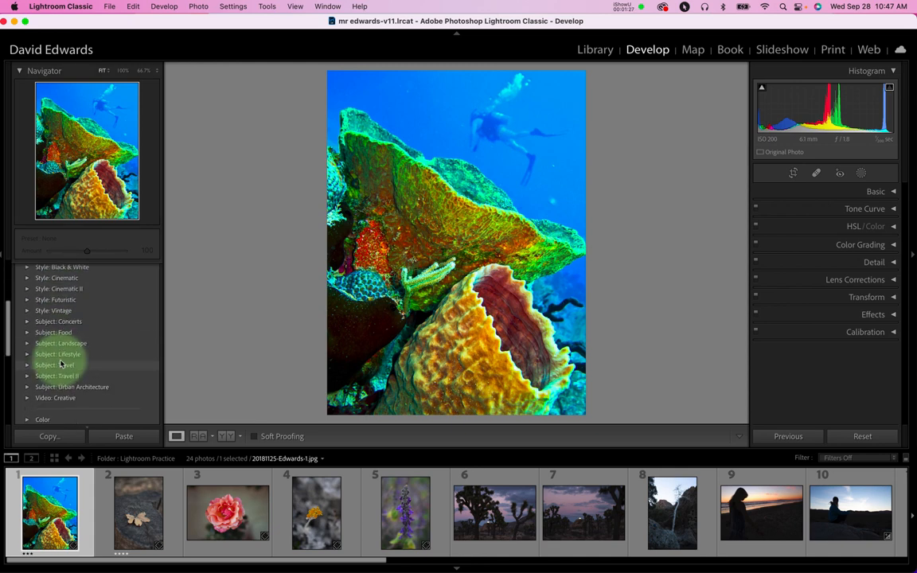
scroll(56, 351, up, 5)
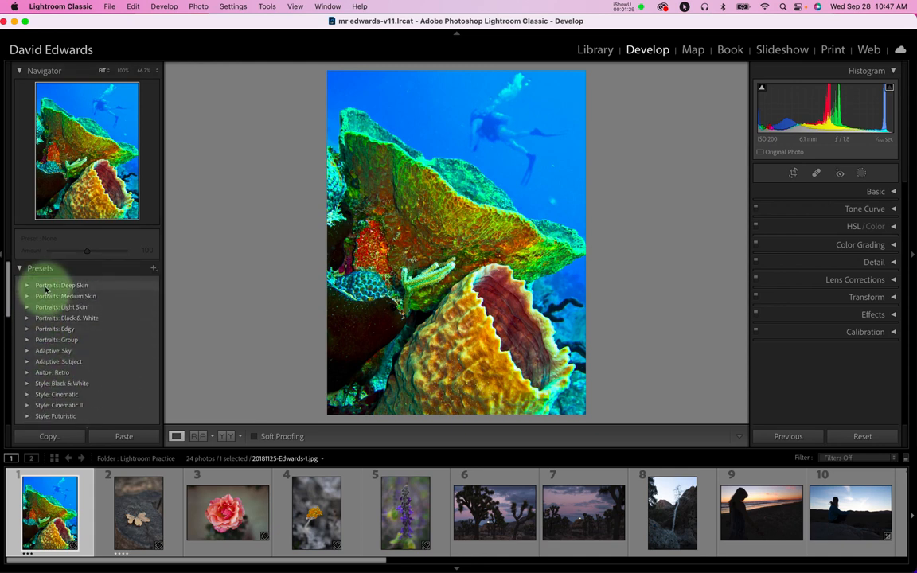
click(24, 273)
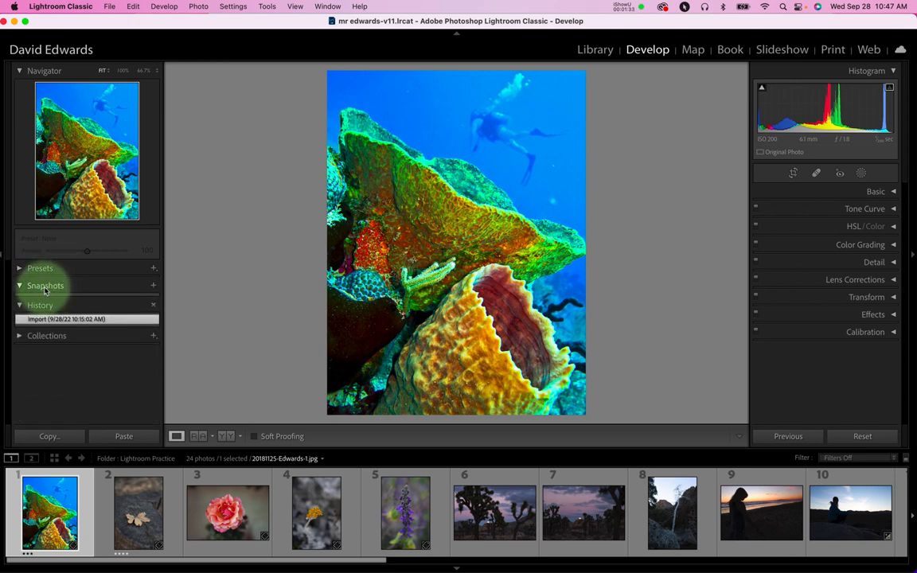
Step: Collapse the Snapshots panel, and briefly expand then re-collapse the Collections panel
click(48, 287)
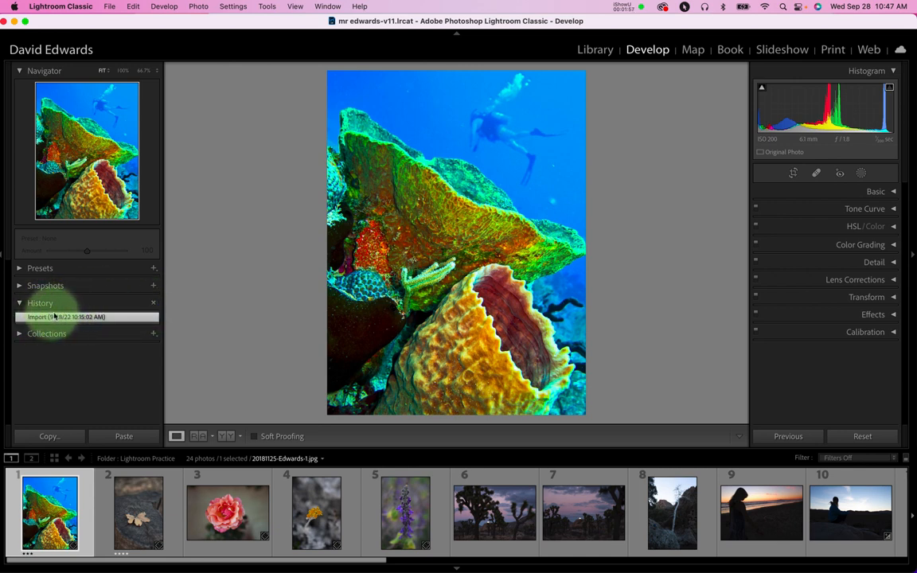
click(20, 334)
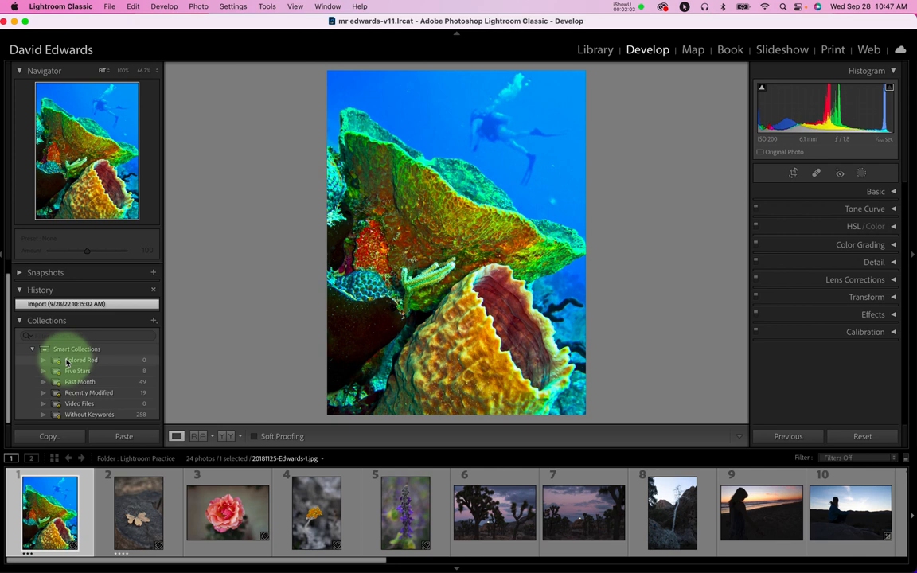
click(36, 326)
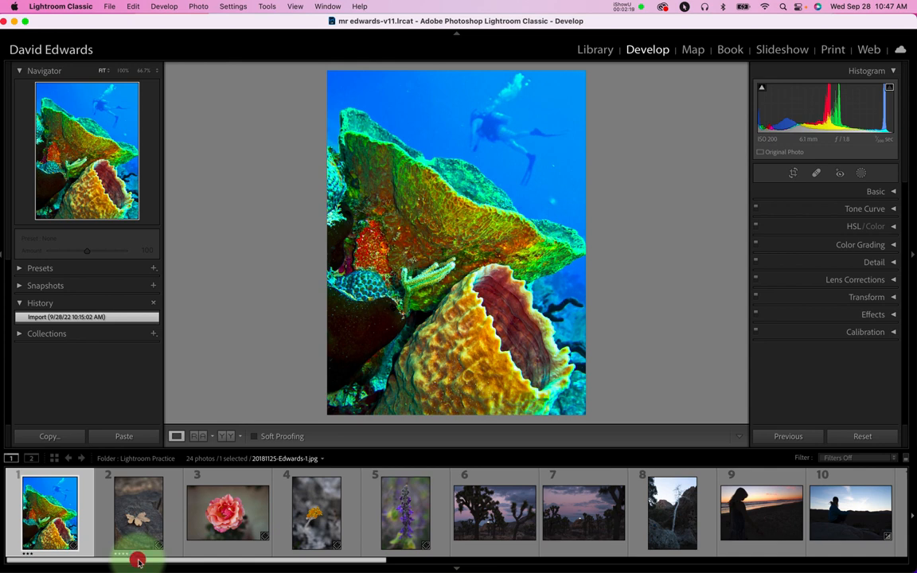
Step: Open the rocky sea-stack sunset photo 20220314-Edwards-16.jpg from the filmstrip
drag(137, 562, 508, 556)
click(507, 526)
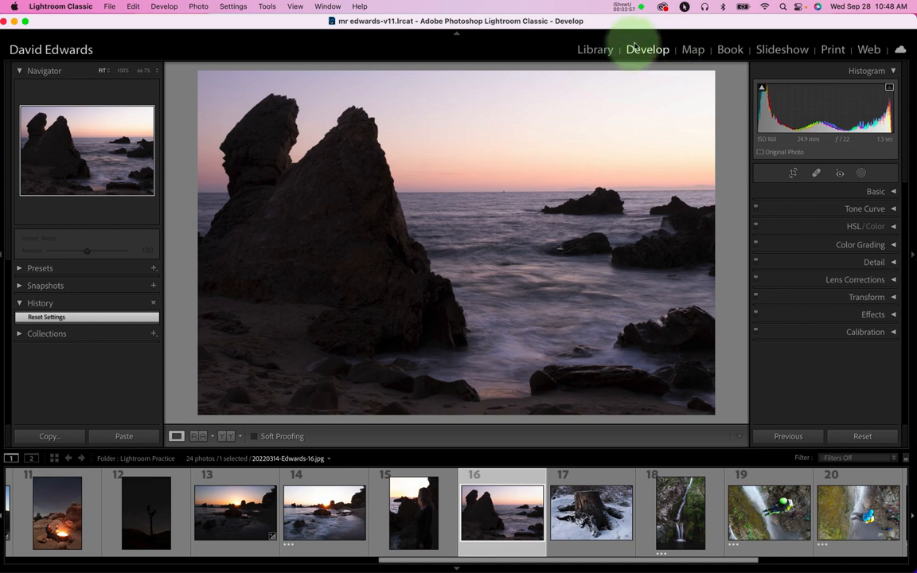
Step: Uncheck Map, Book, Slideshow and Web in the module picker's context menu
right_click(691, 55)
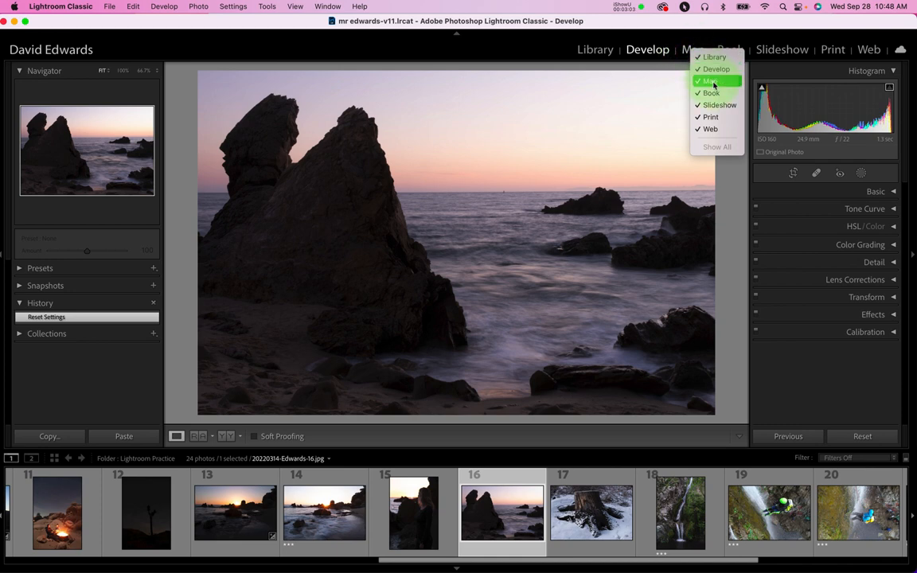
click(712, 83)
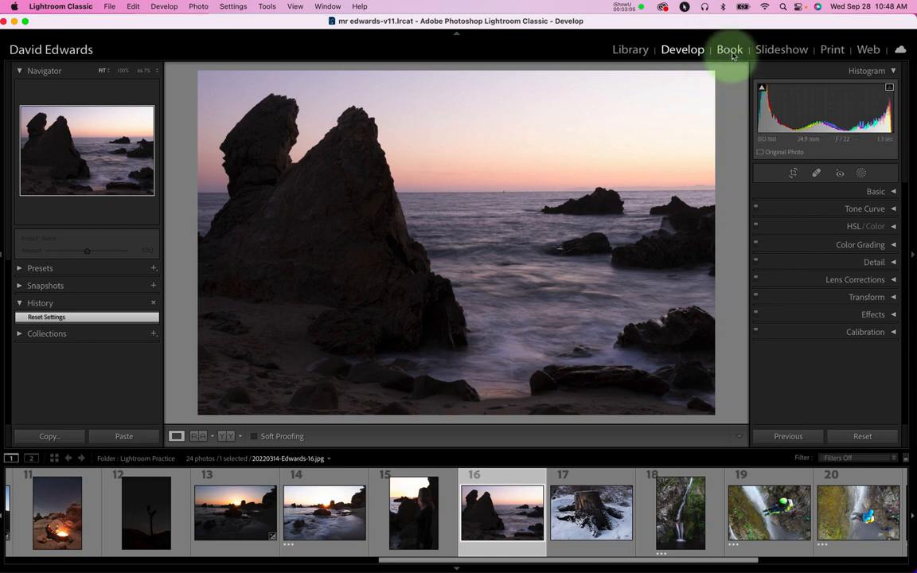
right_click(732, 52)
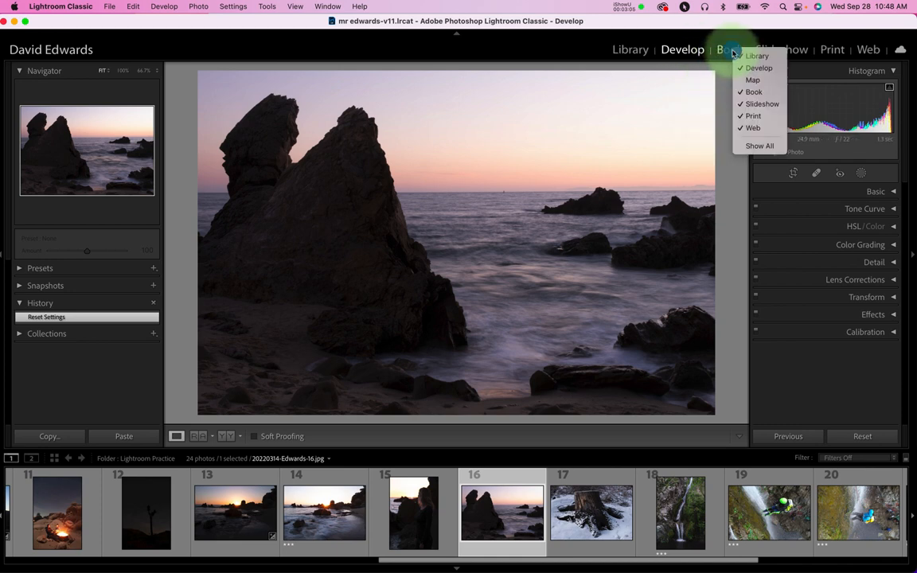
click(763, 93)
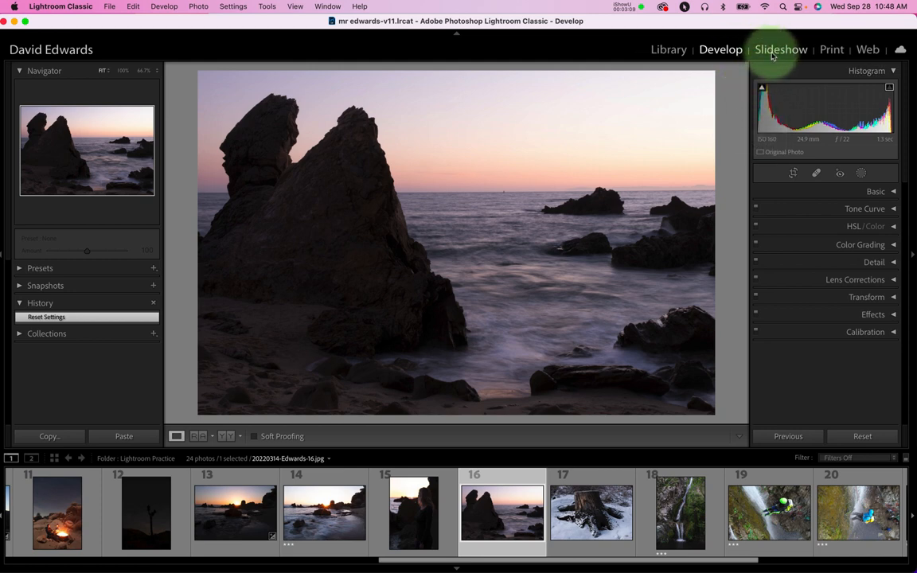
right_click(772, 56)
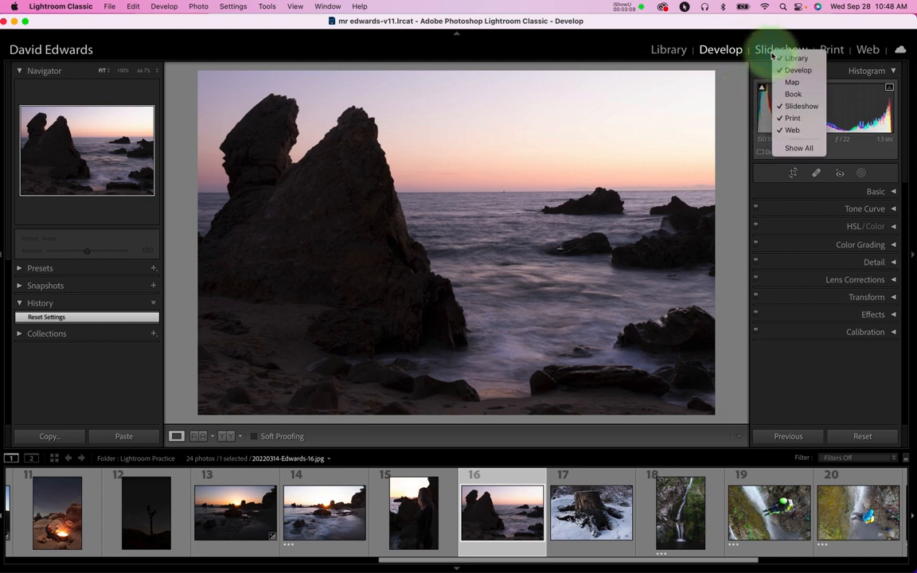
click(792, 109)
right_click(858, 50)
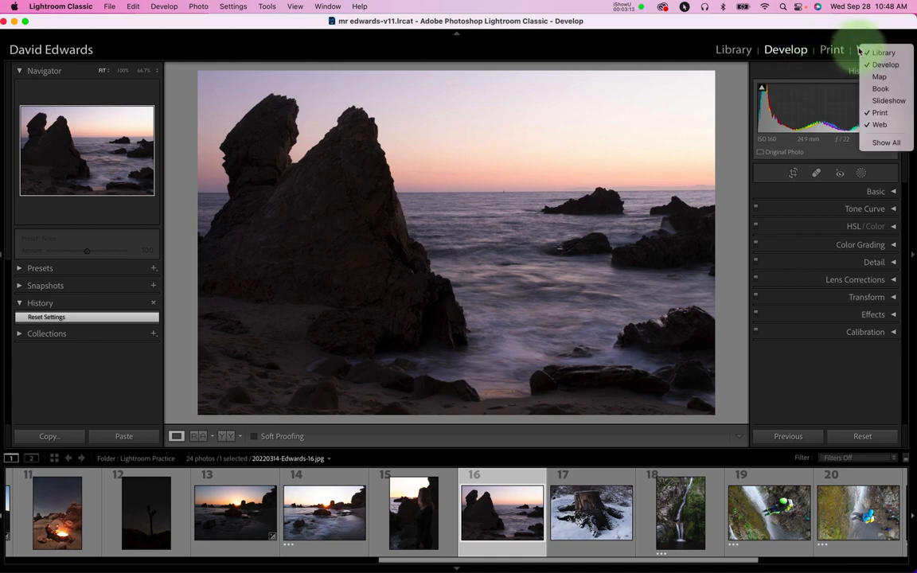
click(863, 126)
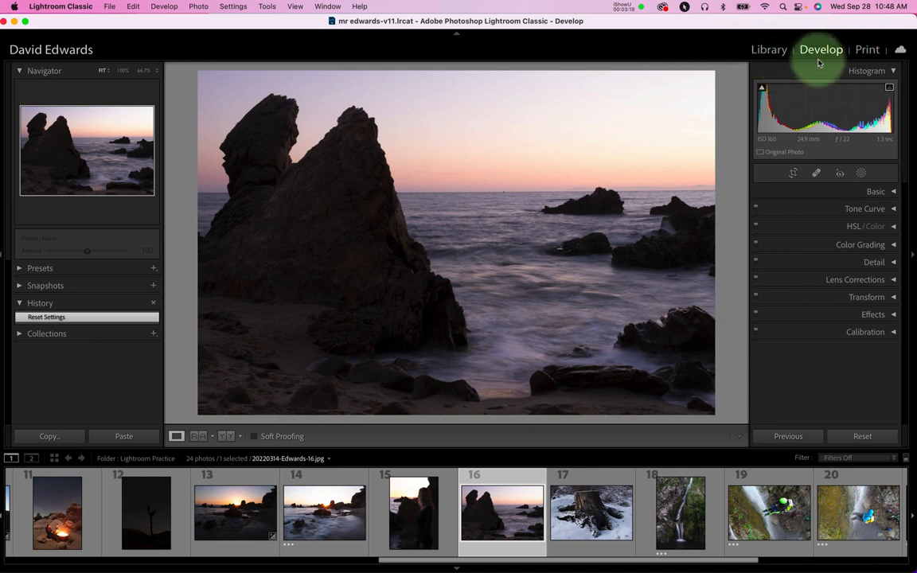
click(878, 73)
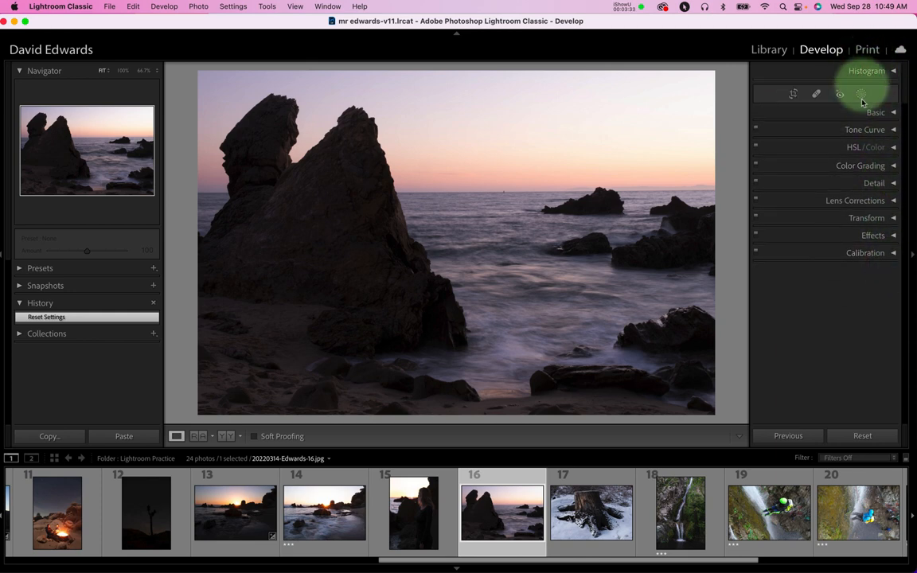
click(894, 71)
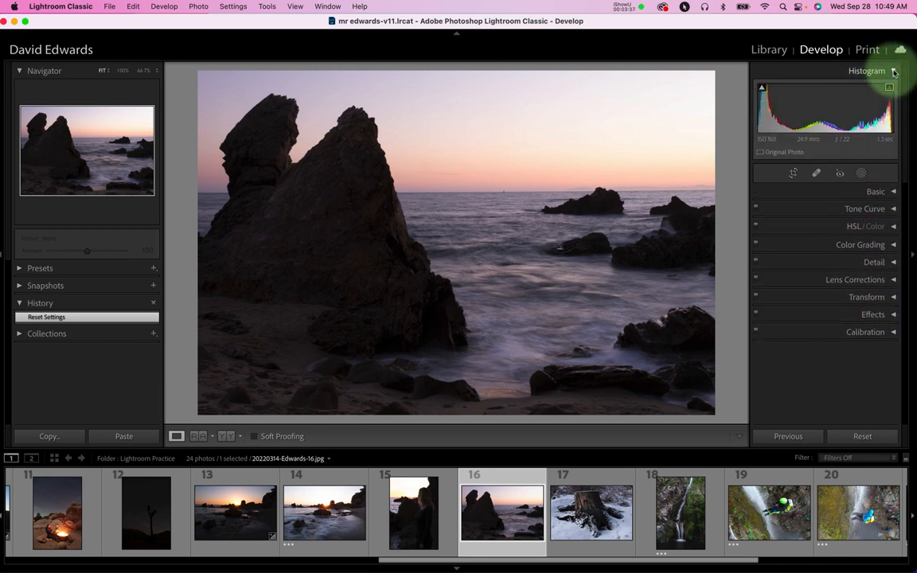
right_click(875, 194)
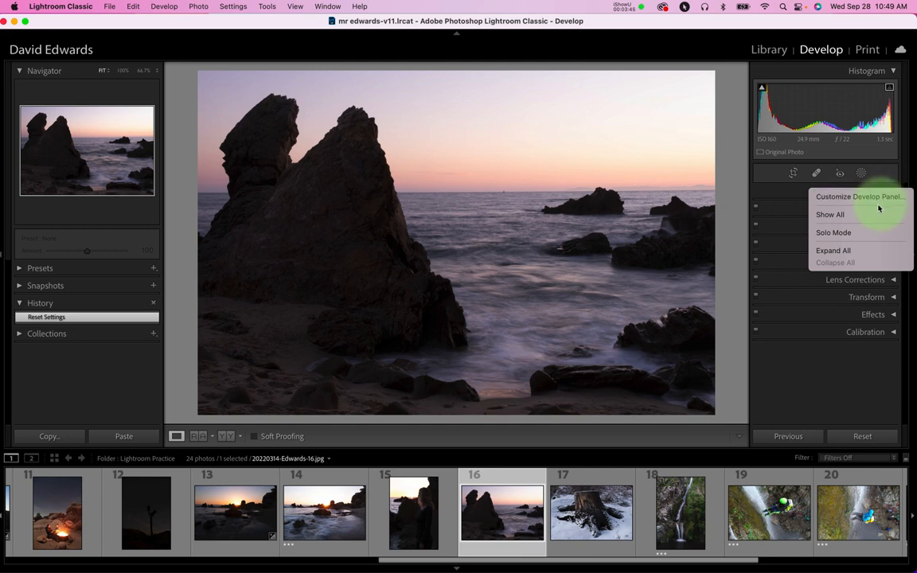
click(810, 334)
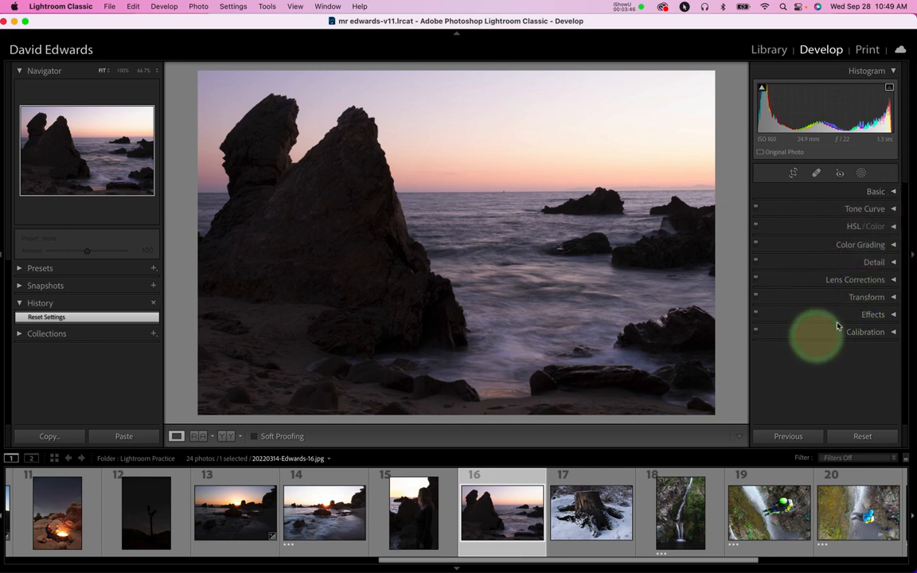
click(890, 193)
right_click(889, 195)
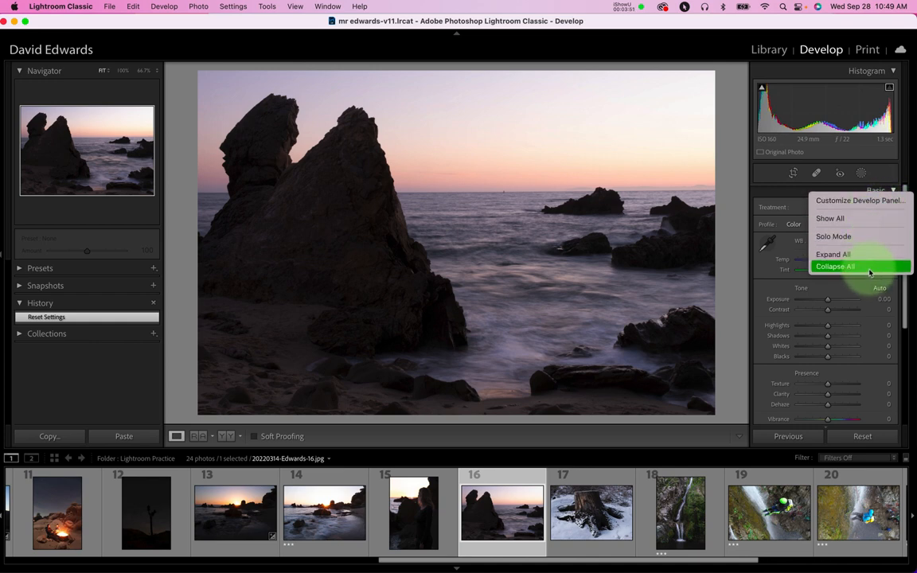
click(797, 201)
click(880, 194)
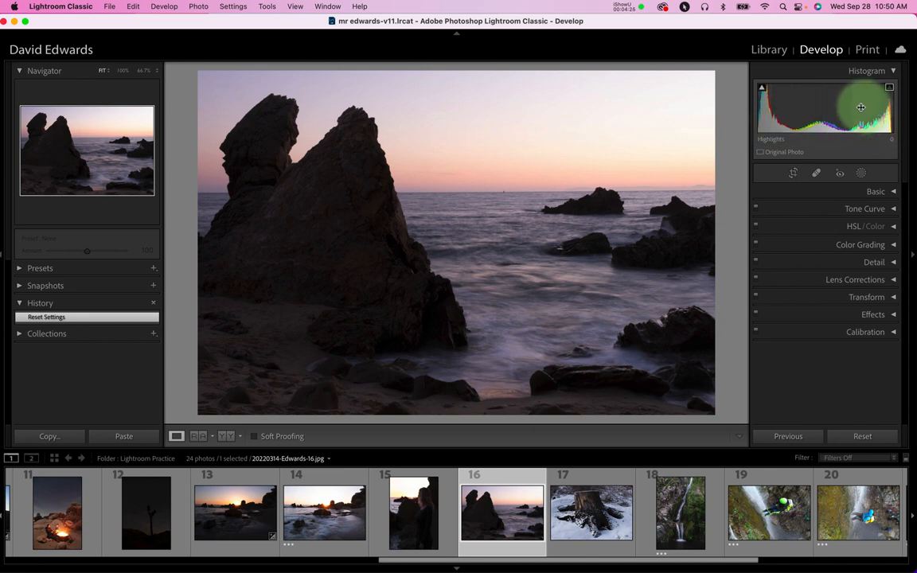
mouse_move(760, 92)
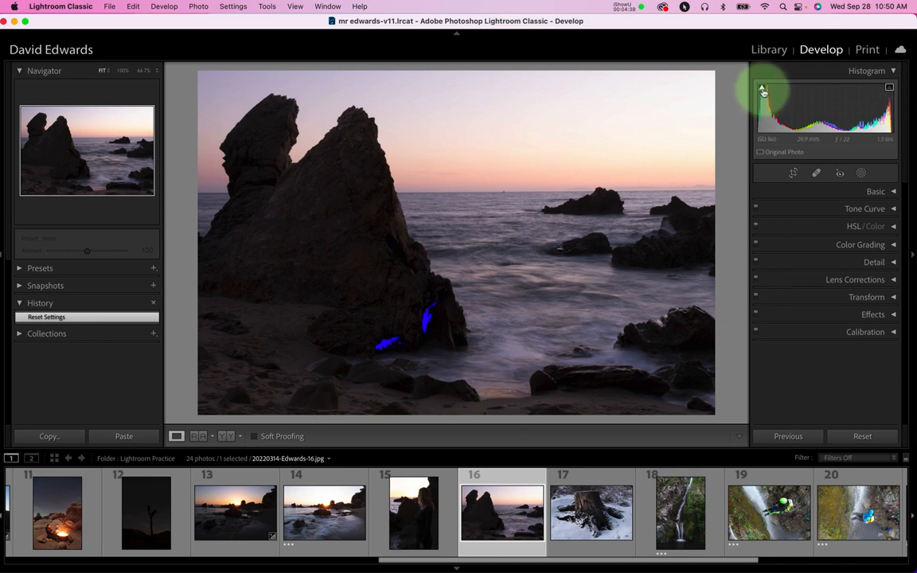
click(762, 90)
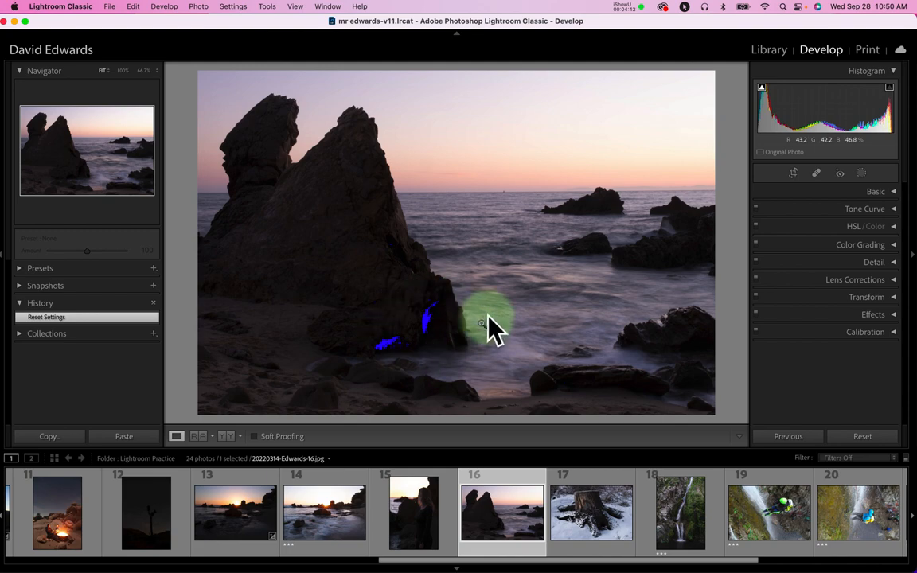
click(411, 352)
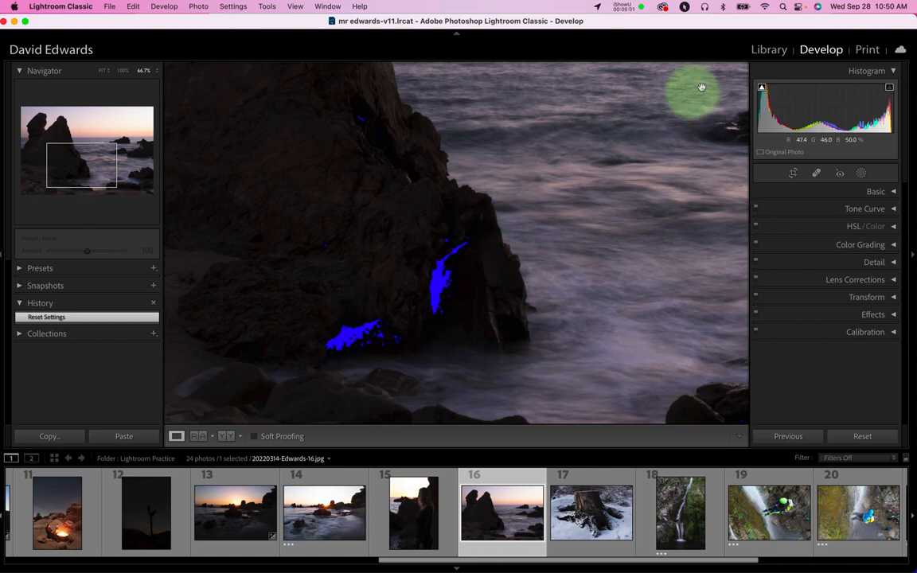
click(589, 199)
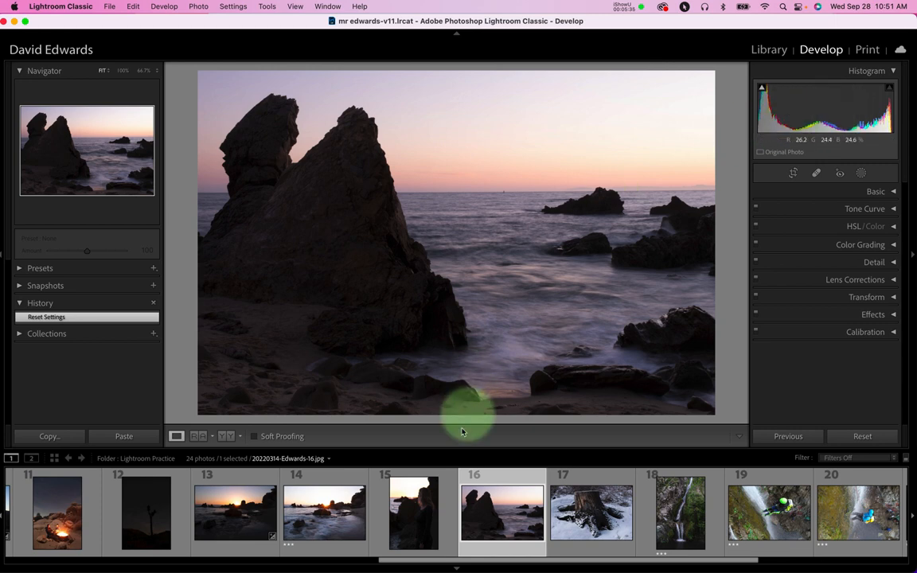
mouse_move(390, 557)
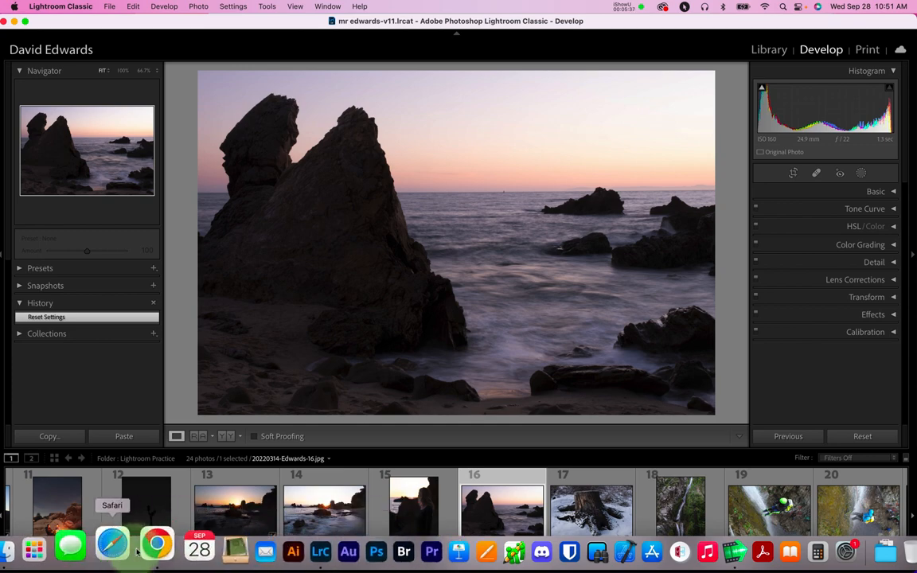
click(164, 546)
click(379, 99)
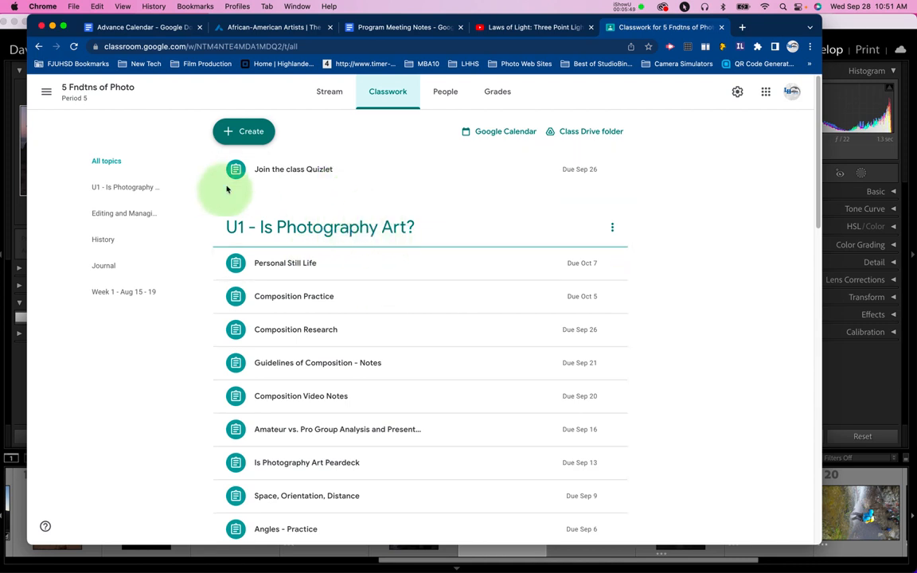
scroll(277, 287, down, 5)
scroll(277, 287, down, 1)
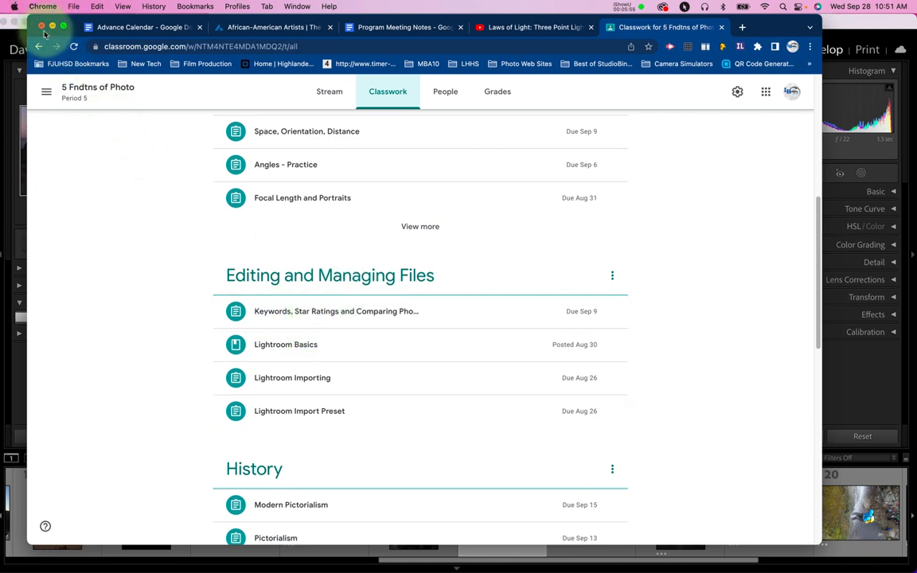
click(52, 27)
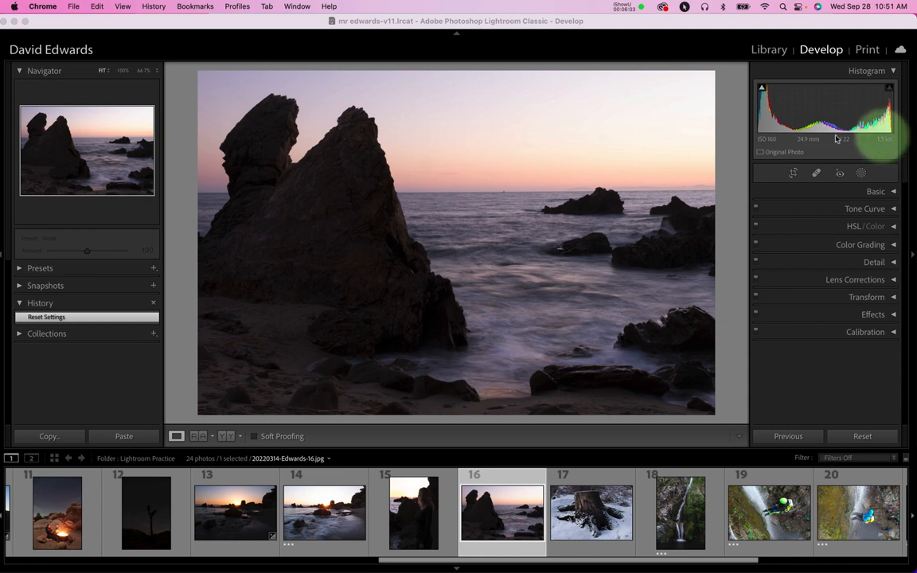
Step: Expand the Basic panel, preview Black & White twice, and leave Treatment and Profile on Color
click(894, 191)
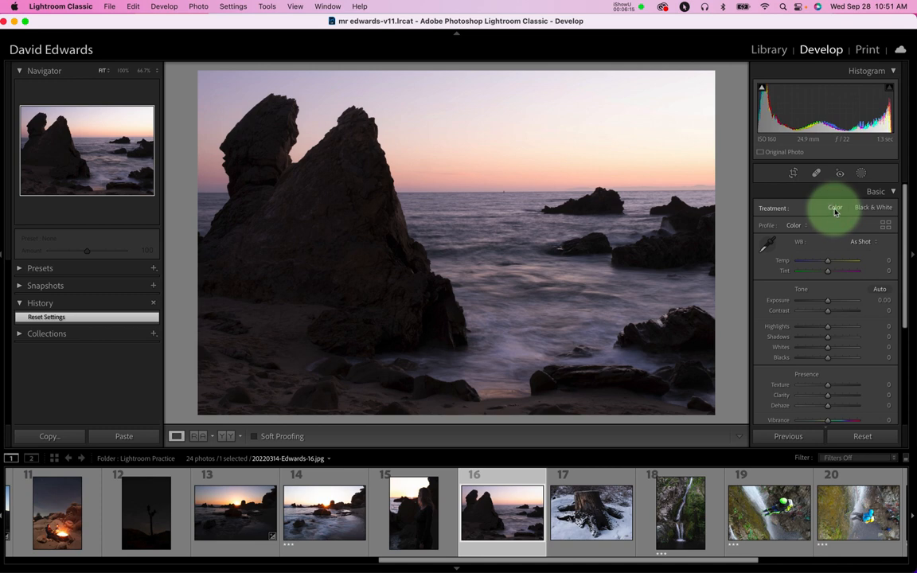
click(875, 213)
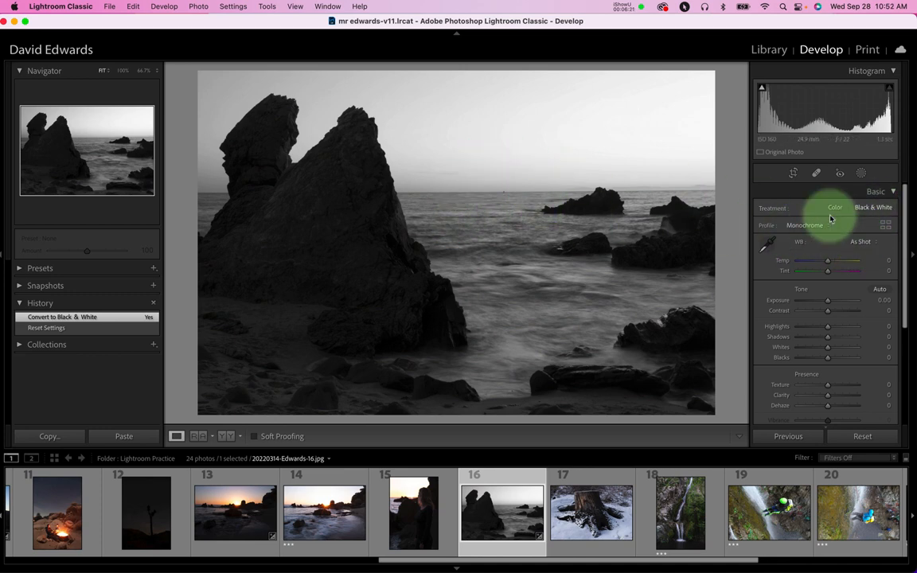
click(835, 209)
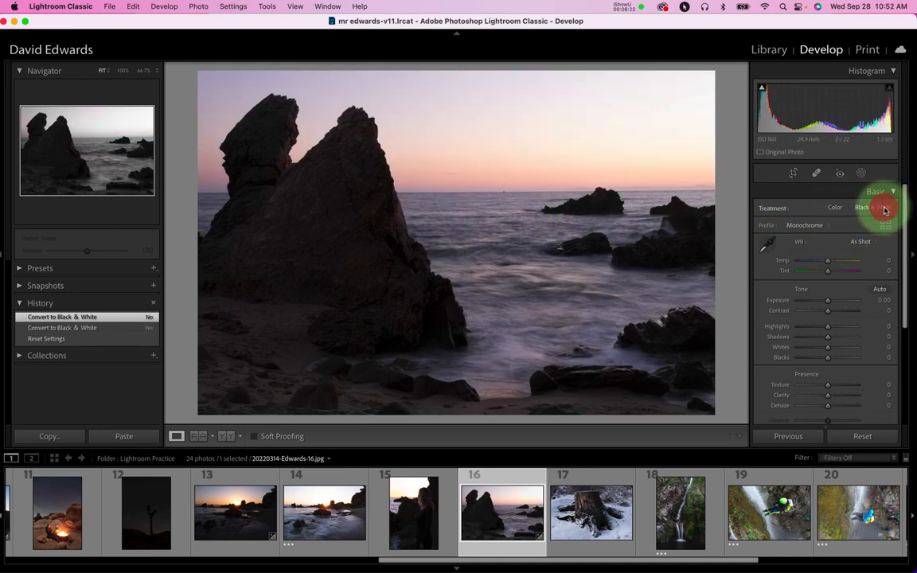
click(884, 209)
click(834, 208)
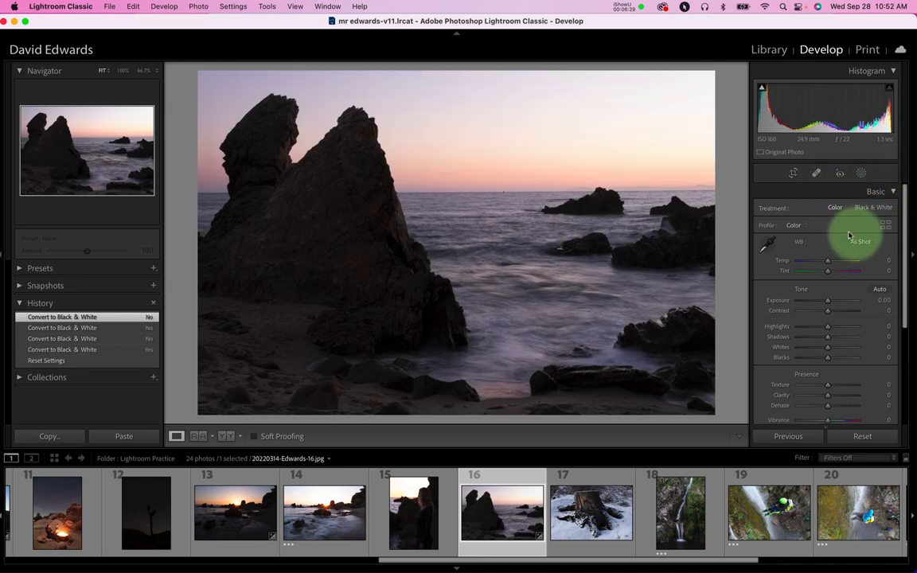
click(805, 226)
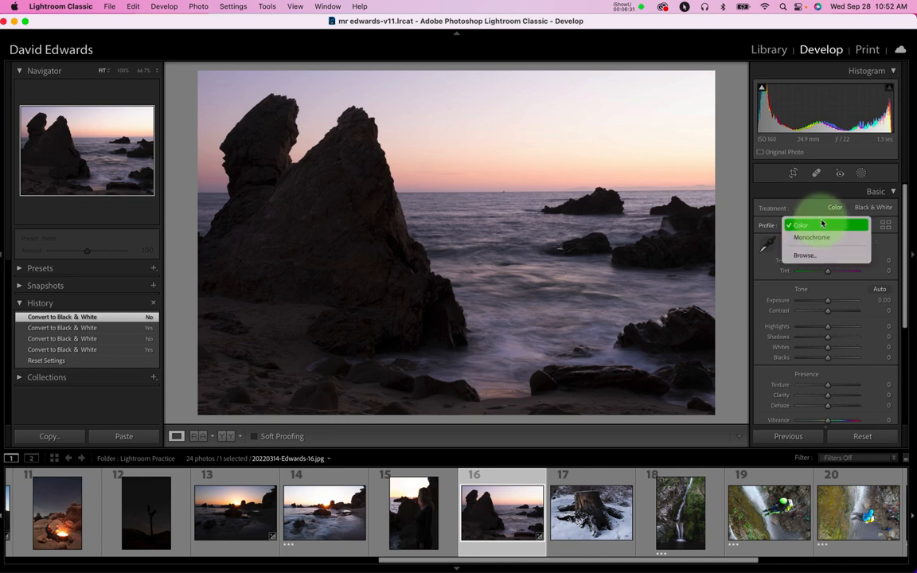
click(810, 200)
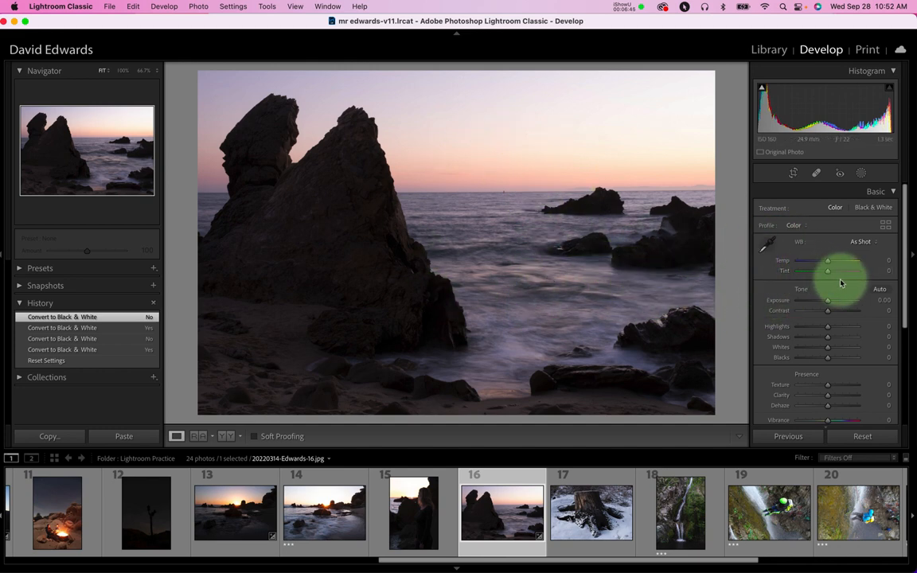
Step: Set Exposure to +1.25 after a trial drag to +3.80 and a reset to 0.00
scroll(841, 283, down, 3)
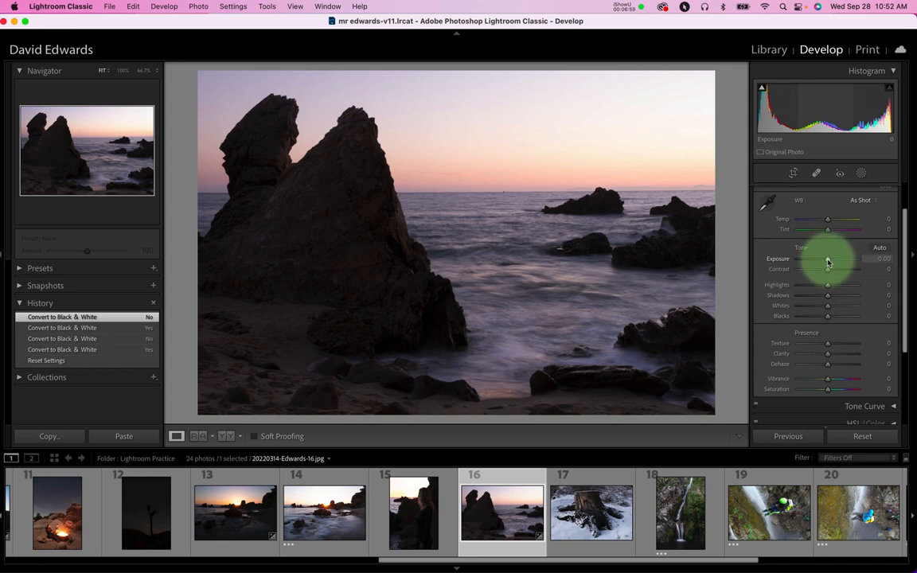
drag(827, 261, 851, 258)
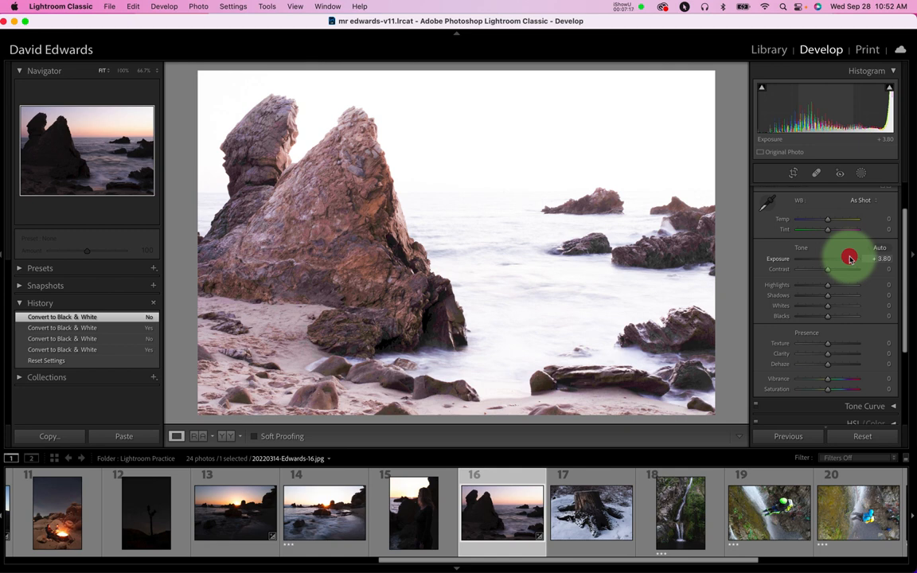
drag(850, 258, 829, 254)
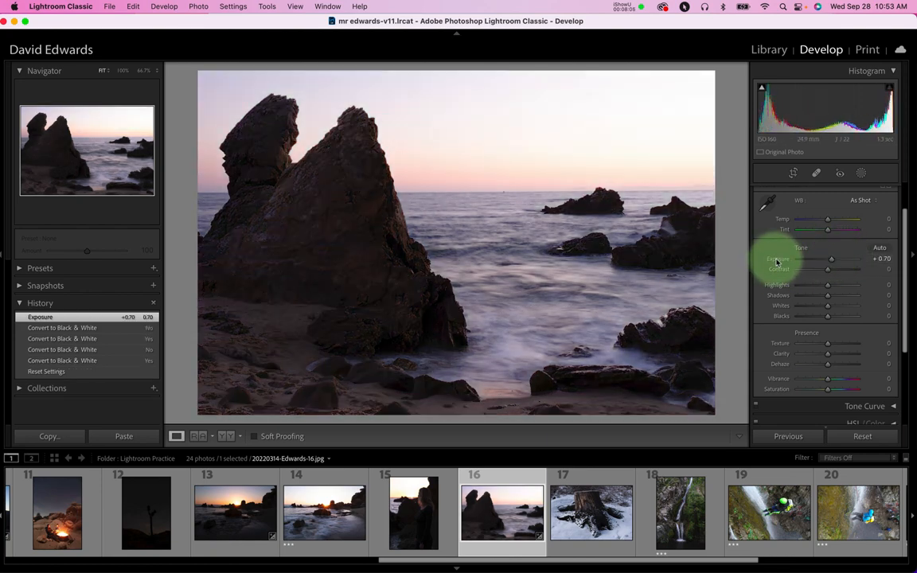
double_click(776, 261)
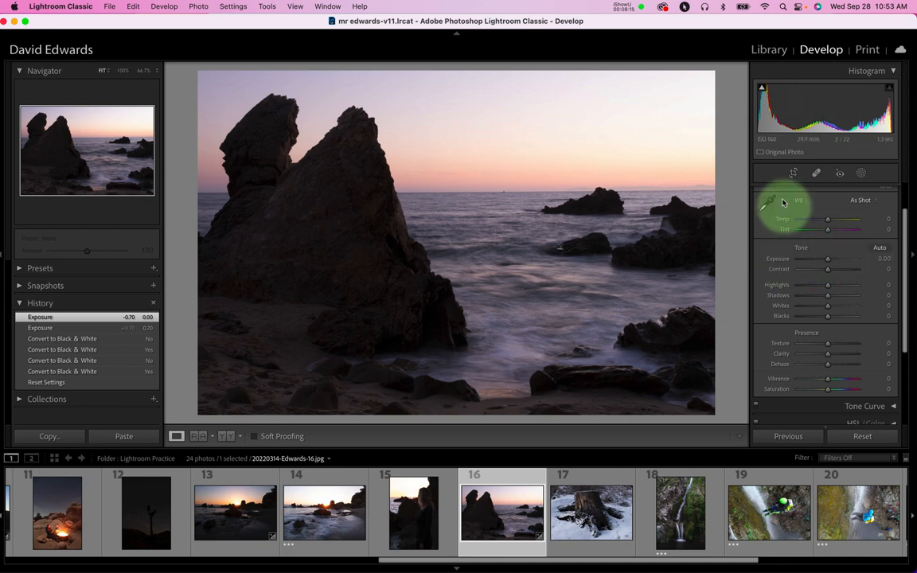
drag(827, 260, 824, 240)
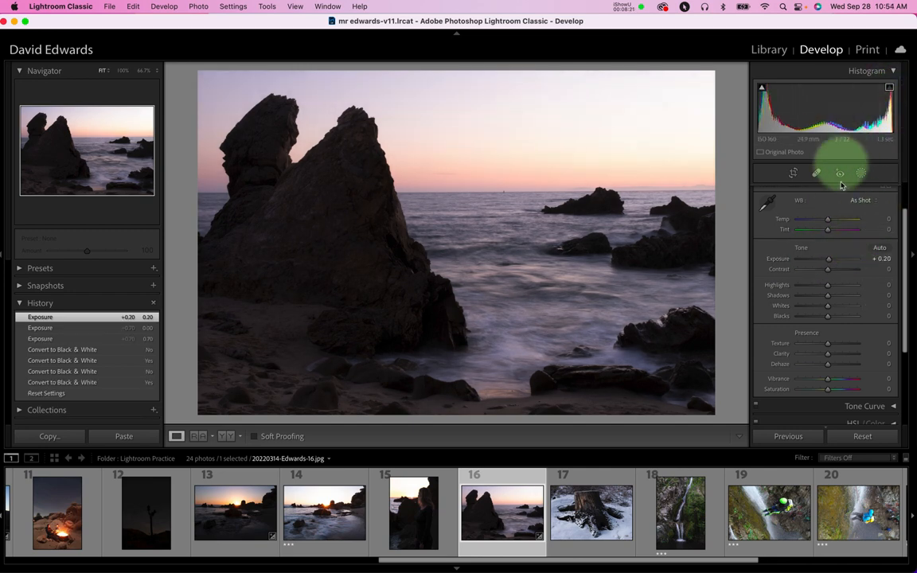
drag(828, 261, 834, 261)
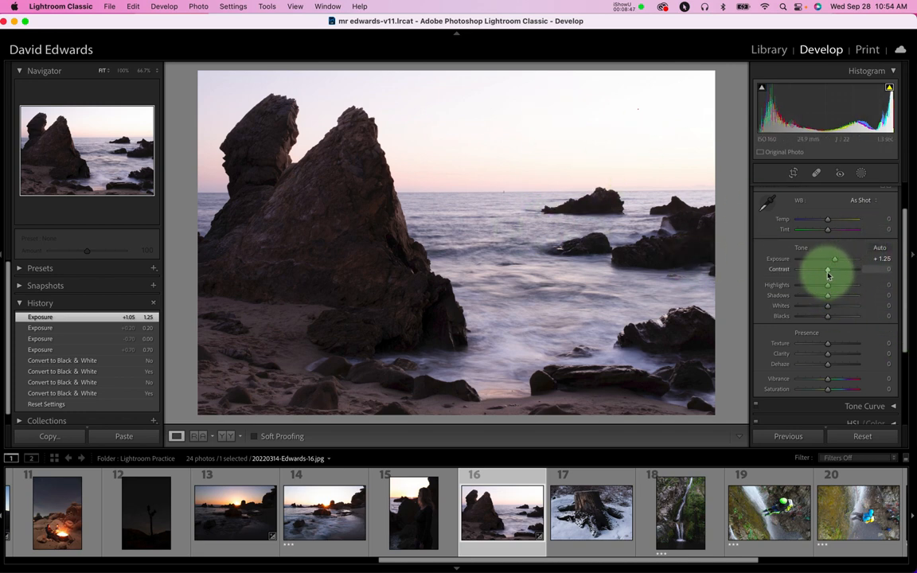
Step: Drag Contrast from -100 to +100, finally settling it at -31
drag(827, 273, 744, 255)
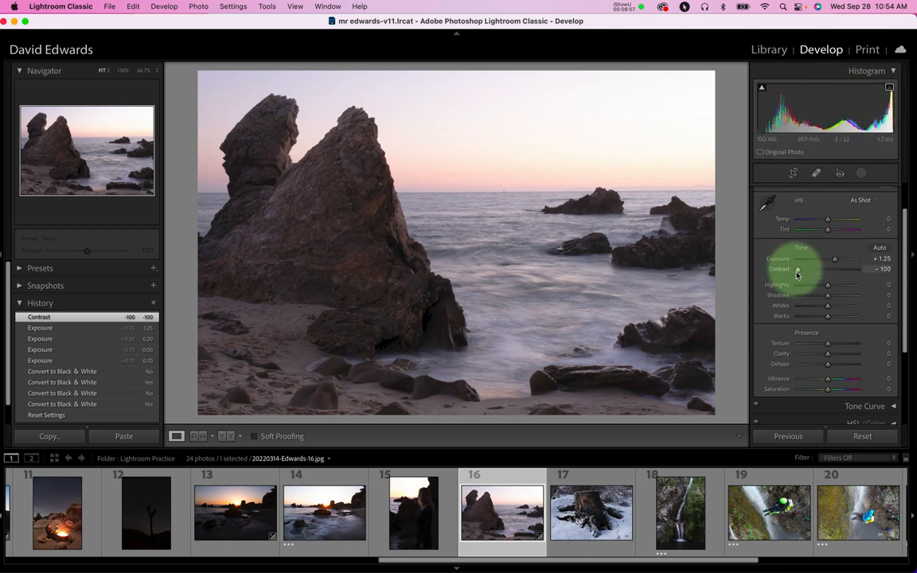
drag(797, 269, 860, 269)
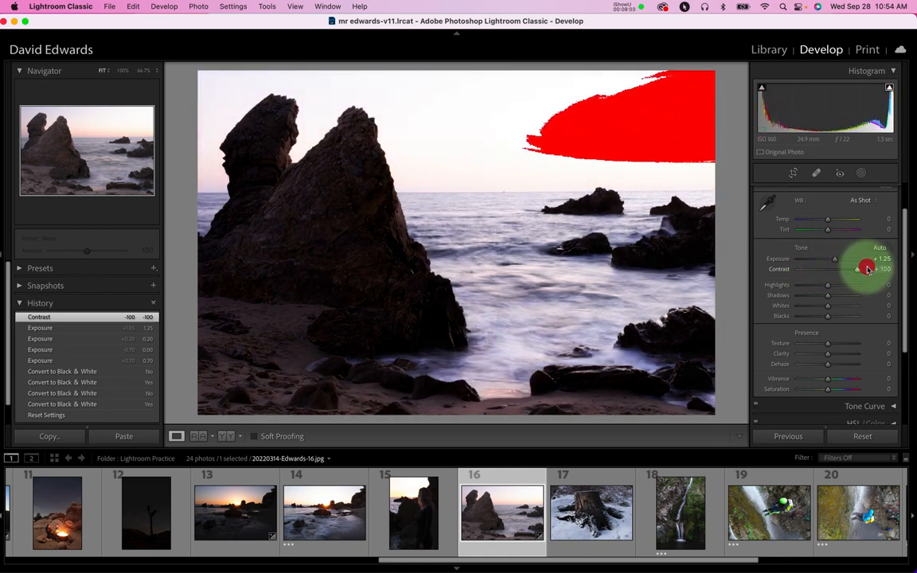
drag(867, 269, 819, 275)
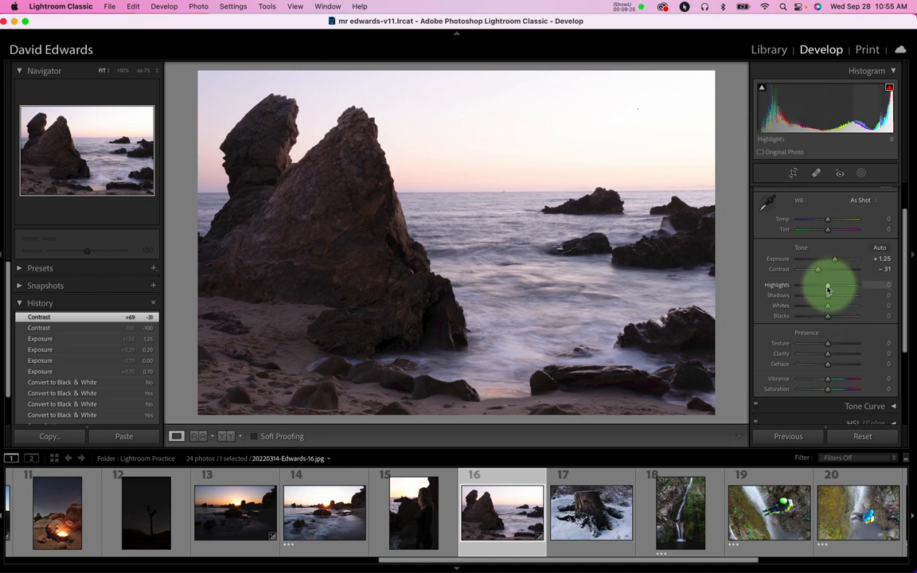
Step: Set Highlights to -100, Shadows to +50 and Whites to -12
drag(828, 286, 748, 292)
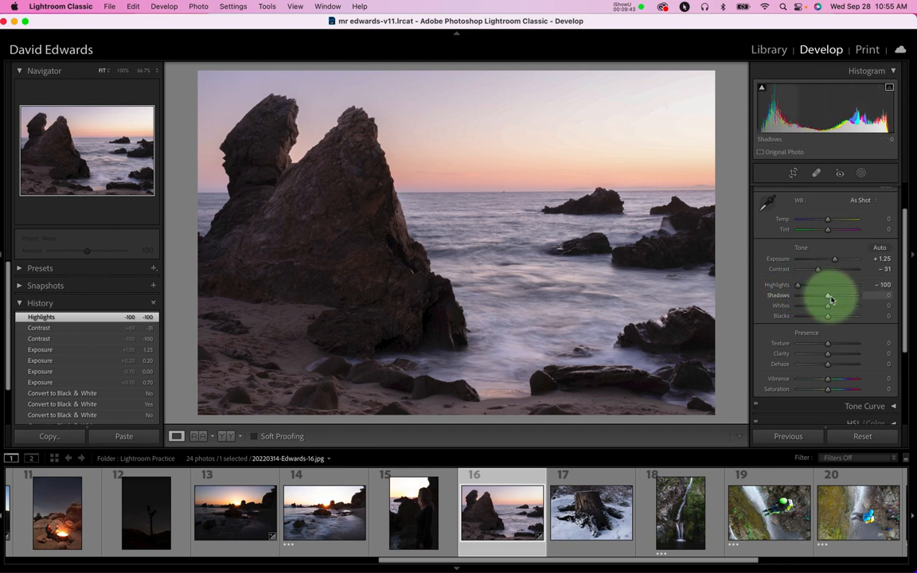
drag(828, 298, 845, 294)
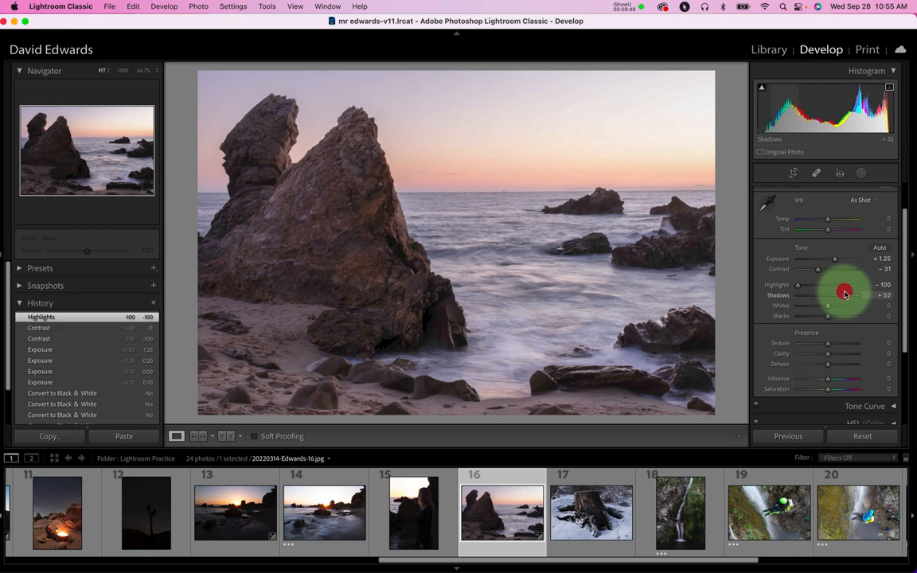
drag(845, 294, 840, 293)
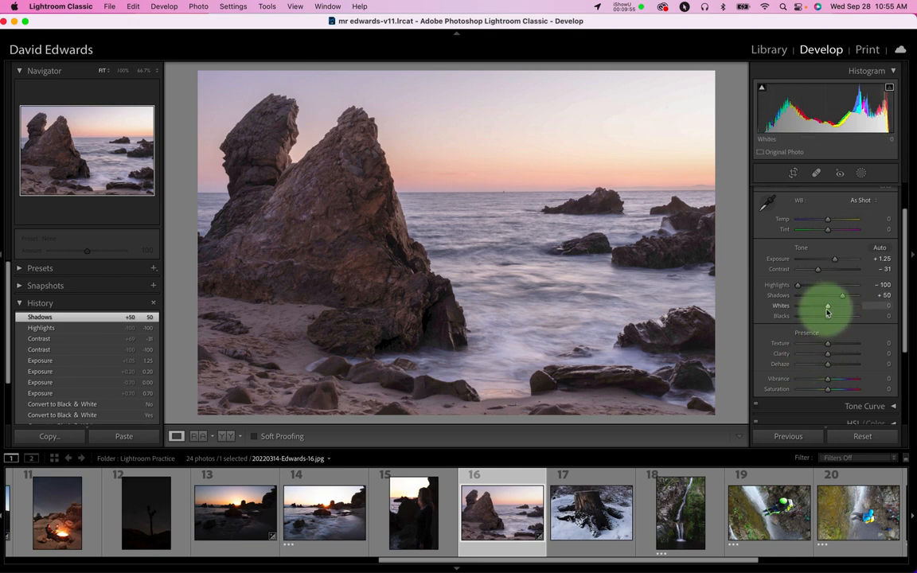
mouse_move(828, 309)
mouse_down()
mouse_move(839, 307)
mouse_move(825, 311)
mouse_up()
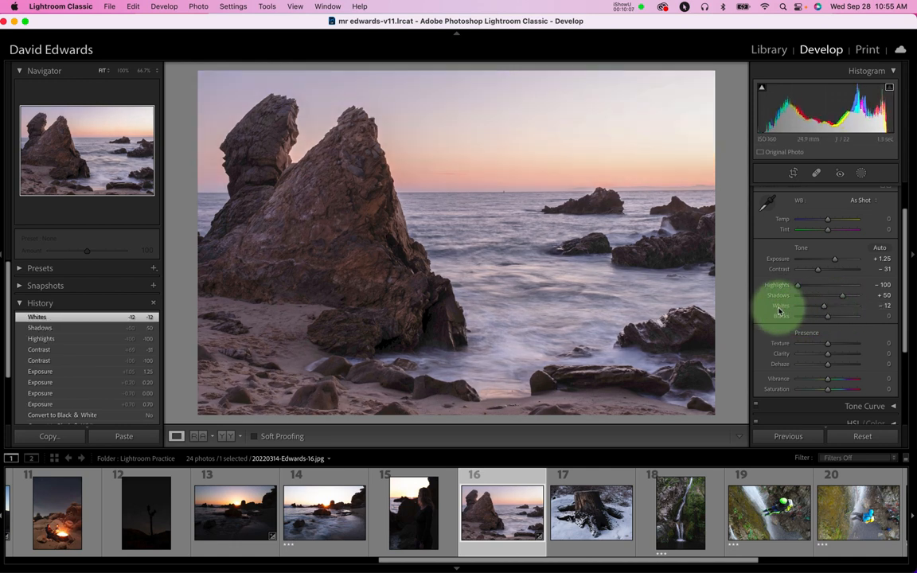
Step: Reset Whites to 0 and deepen Blacks to -72
double_click(779, 308)
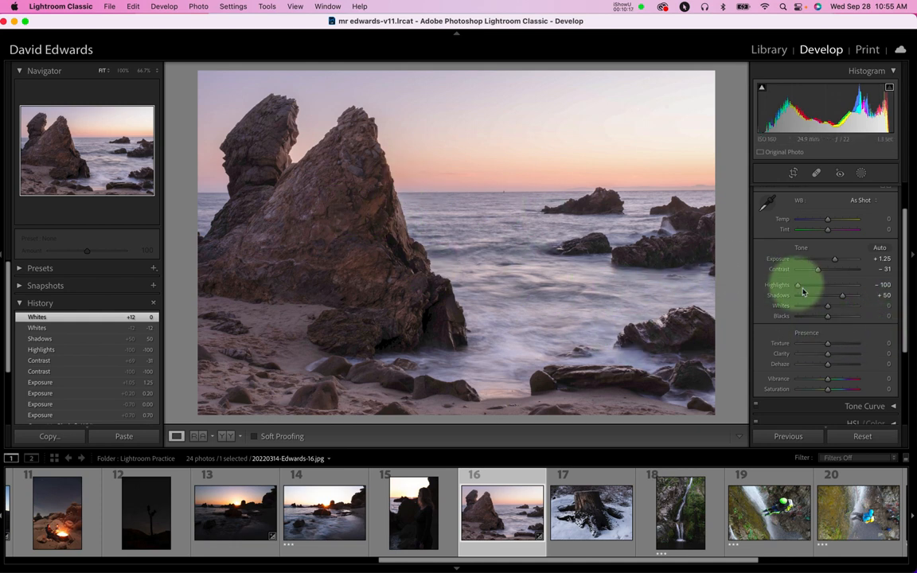
click(825, 318)
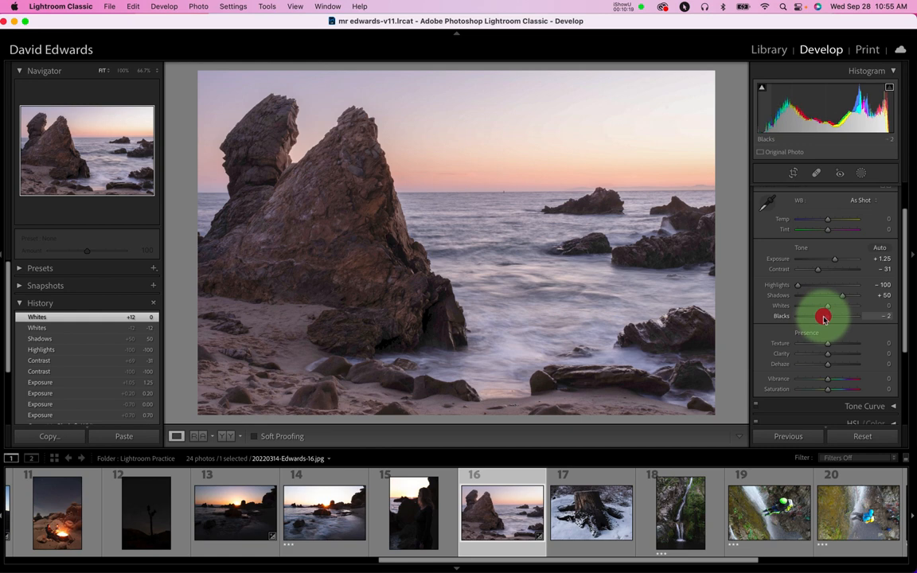
drag(822, 318, 796, 322)
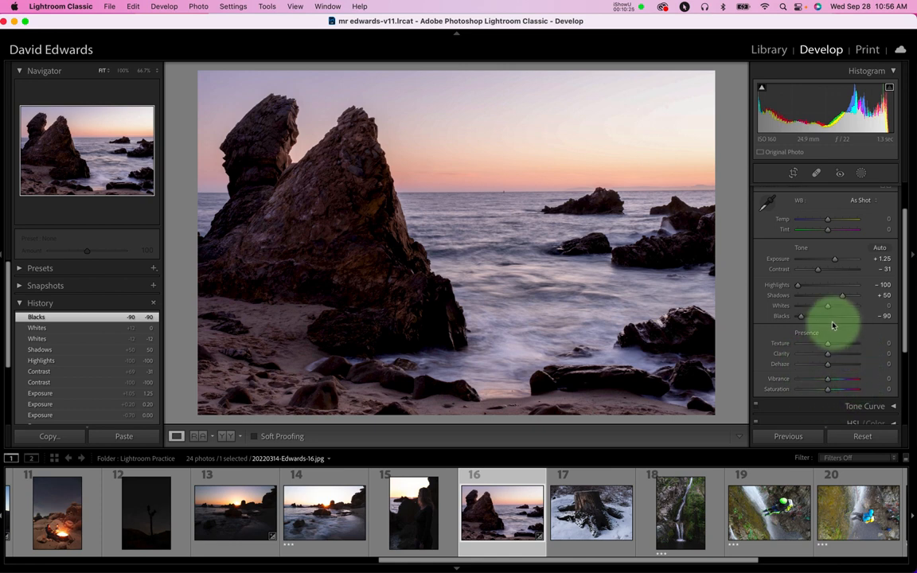
drag(804, 318, 805, 318)
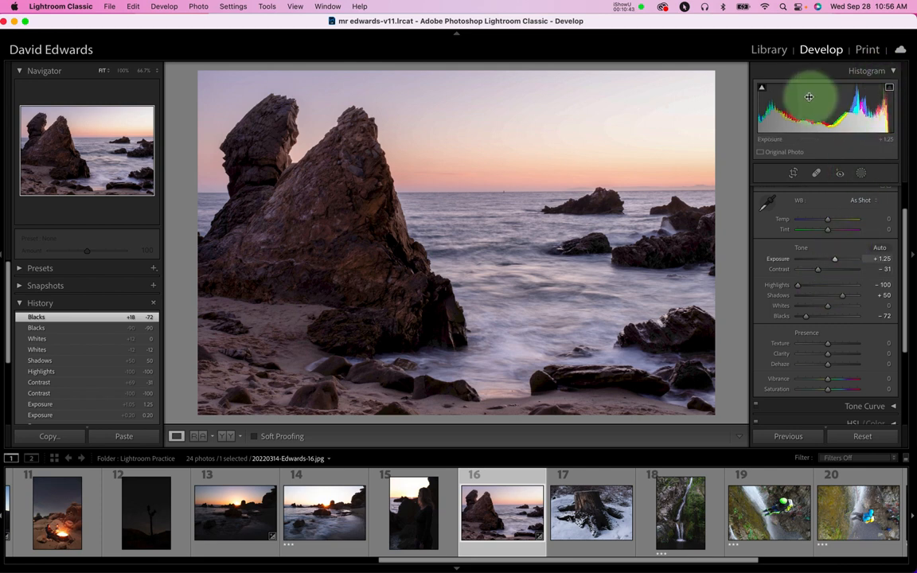
Step: Use the shadow-clipping warning to ease Blacks up to -39, then switch the warning off
mouse_move(761, 90)
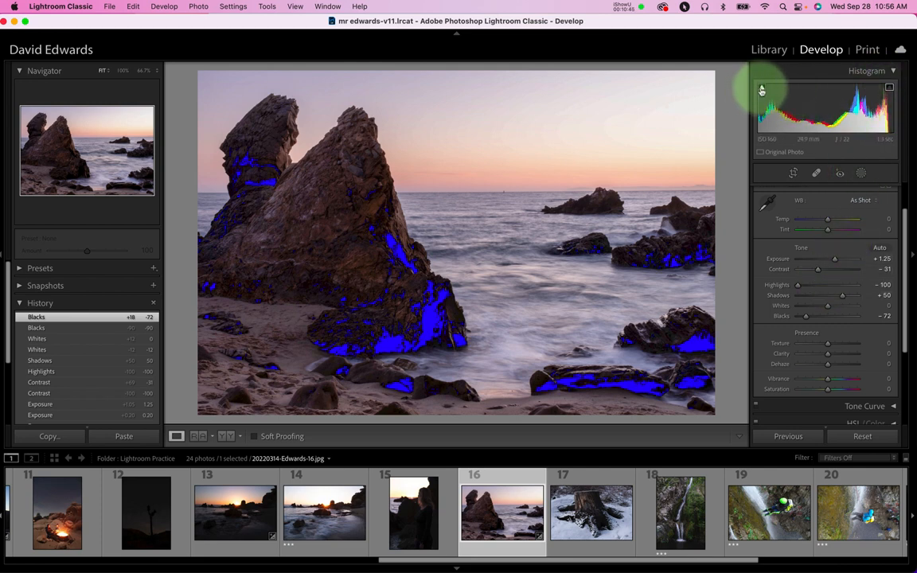
click(761, 90)
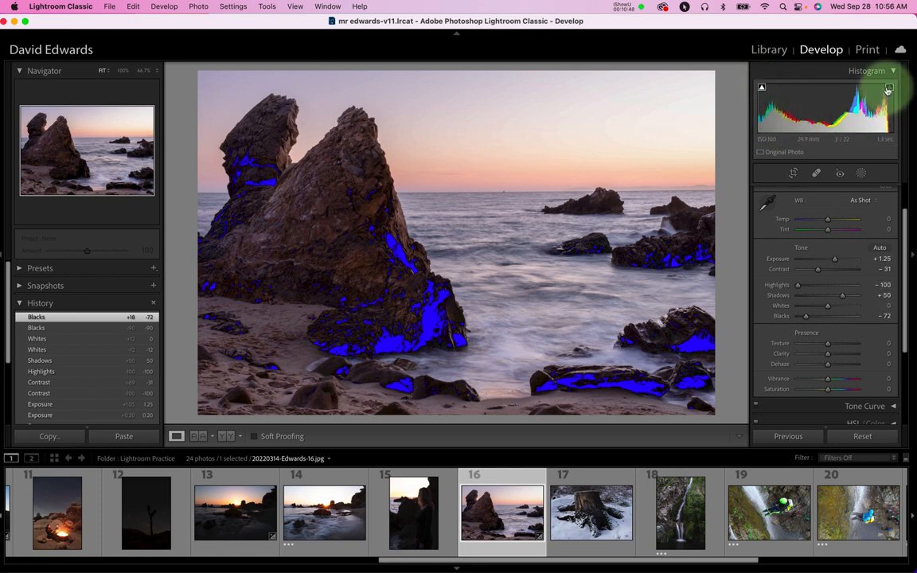
click(762, 90)
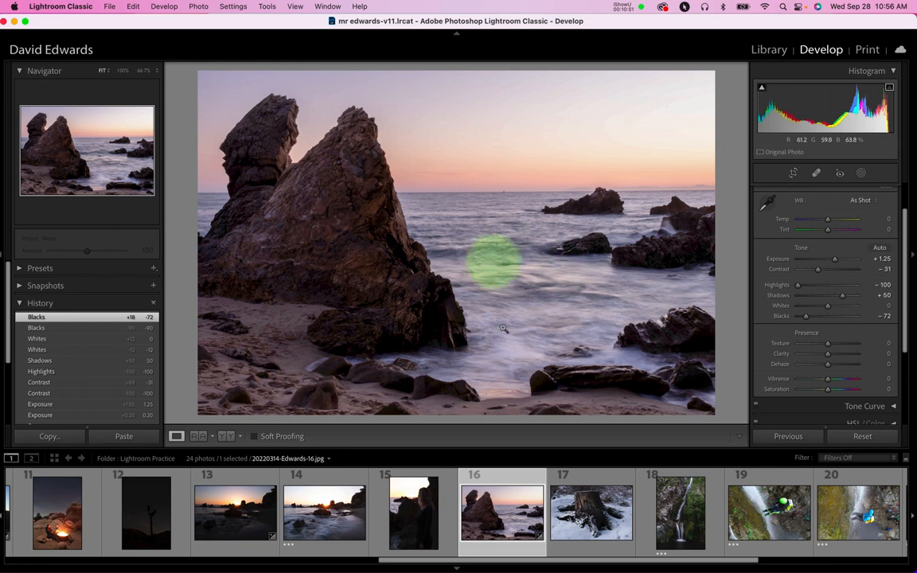
click(762, 90)
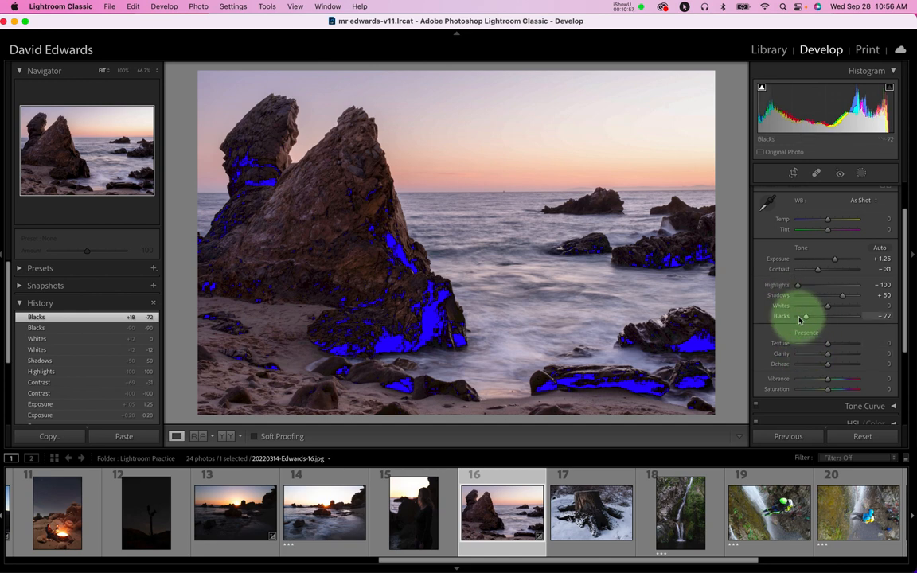
drag(815, 318, 816, 317)
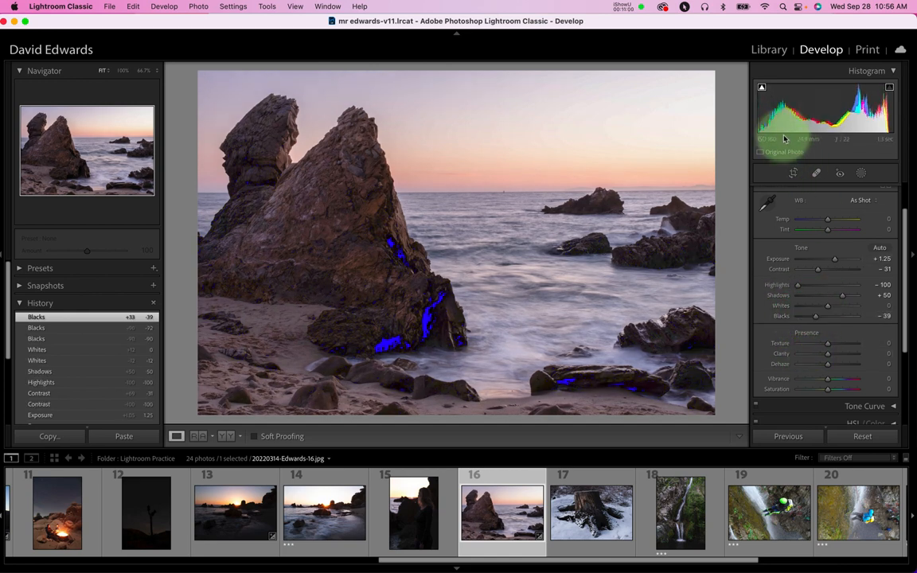
click(764, 93)
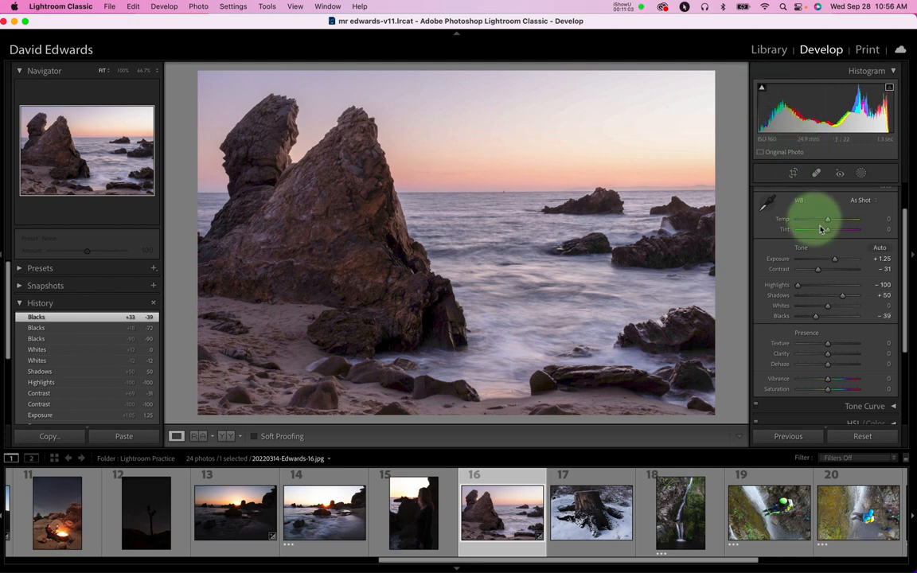
Step: Raise Texture to +58, try some Clarity, then reset Clarity to 0
scroll(869, 366, down, 1)
scroll(869, 366, down, 3)
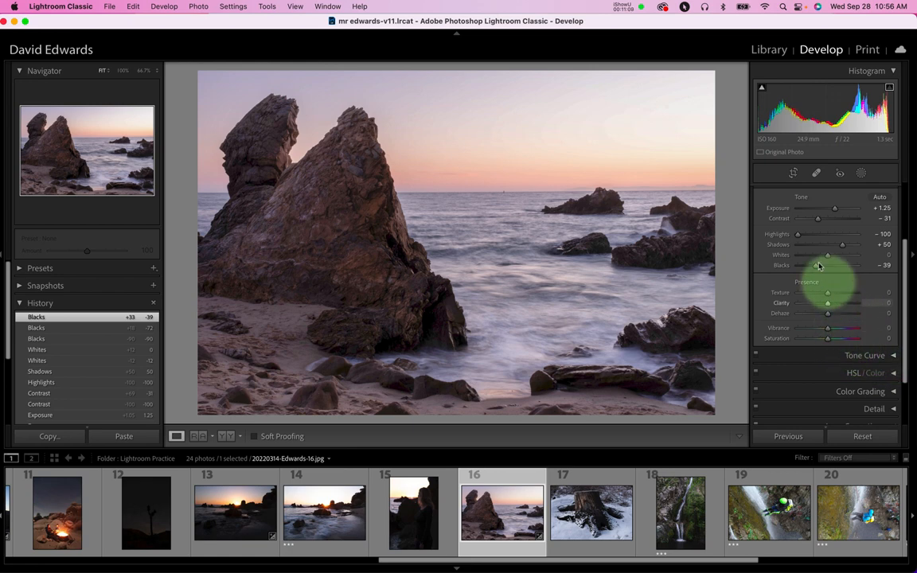
drag(829, 294, 838, 297)
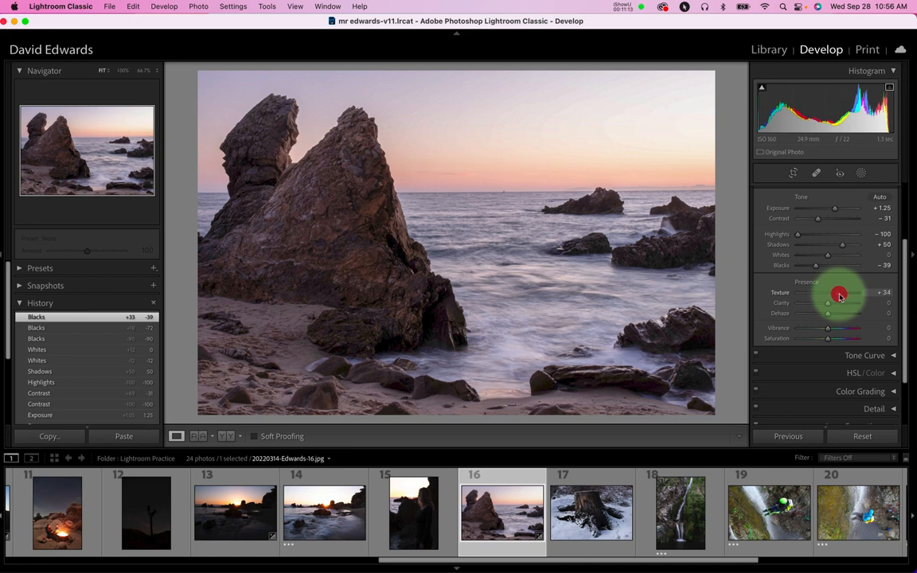
drag(839, 296, 847, 295)
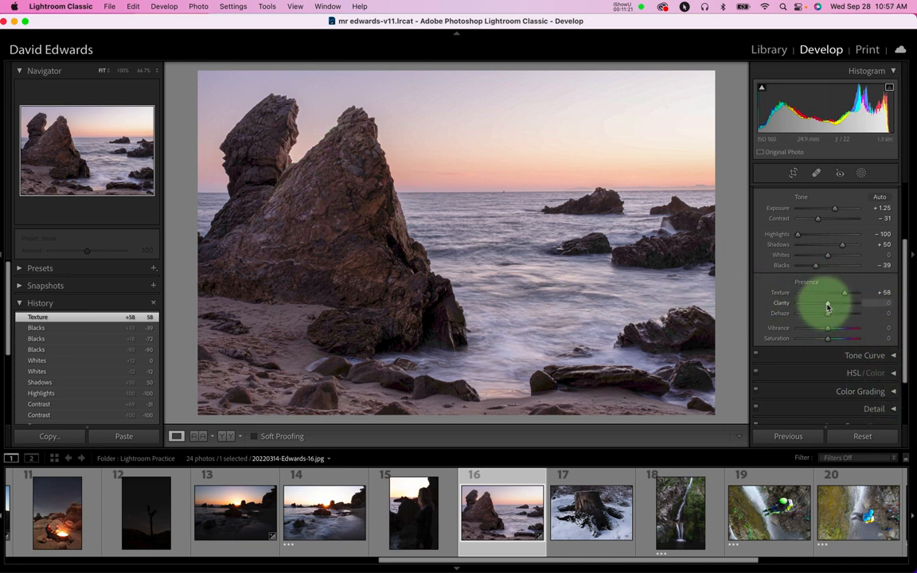
mouse_move(827, 306)
mouse_down()
mouse_move(845, 312)
mouse_move(825, 309)
mouse_up()
double_click(771, 304)
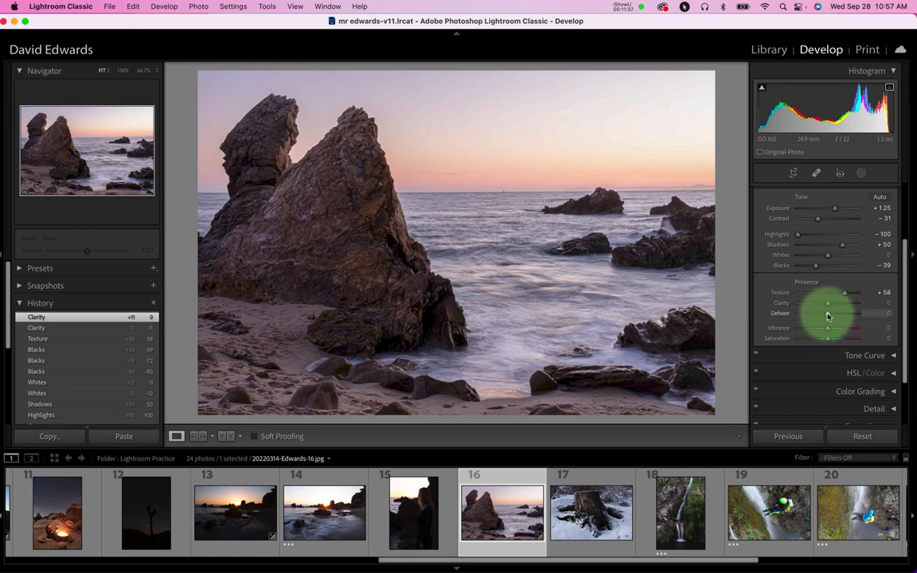
Step: Experiment with the Dehaze slider and settle it at +30
click(827, 316)
drag(829, 316, 849, 321)
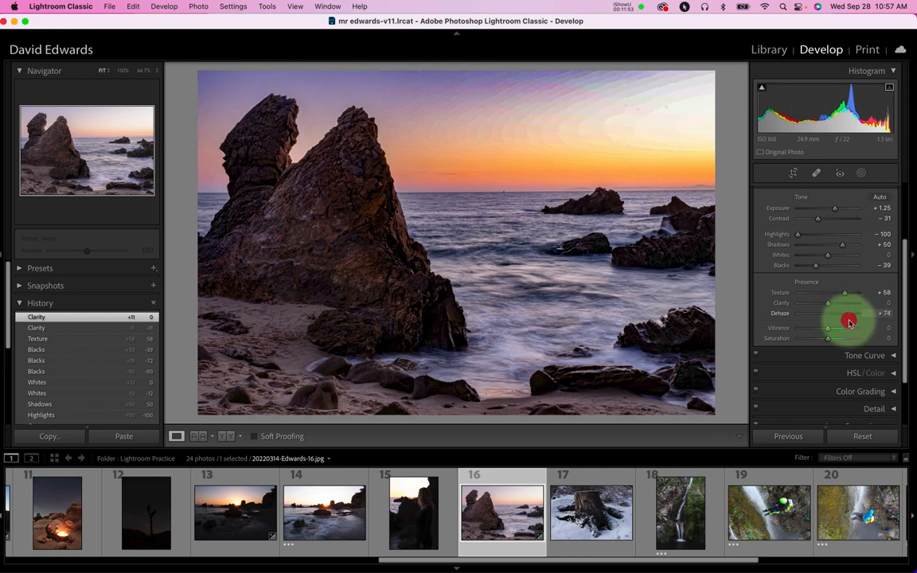
mouse_move(849, 322)
mouse_down()
mouse_move(806, 322)
mouse_move(813, 312)
mouse_move(836, 318)
mouse_up()
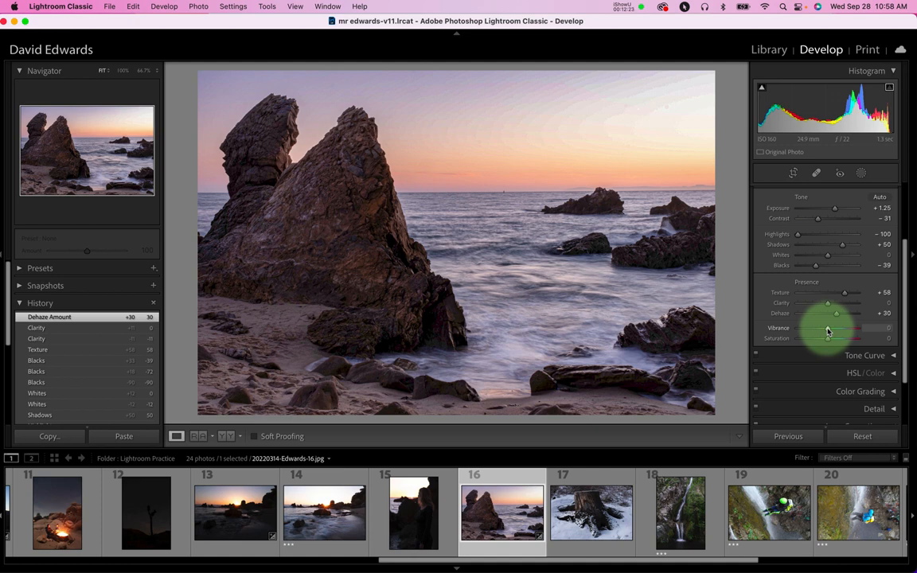
Step: Try various Vibrance and Saturation levels, finishing at Vibrance +60 and Saturation +29
mouse_move(828, 331)
mouse_down()
mouse_move(880, 333)
mouse_move(828, 330)
mouse_up()
double_click(772, 329)
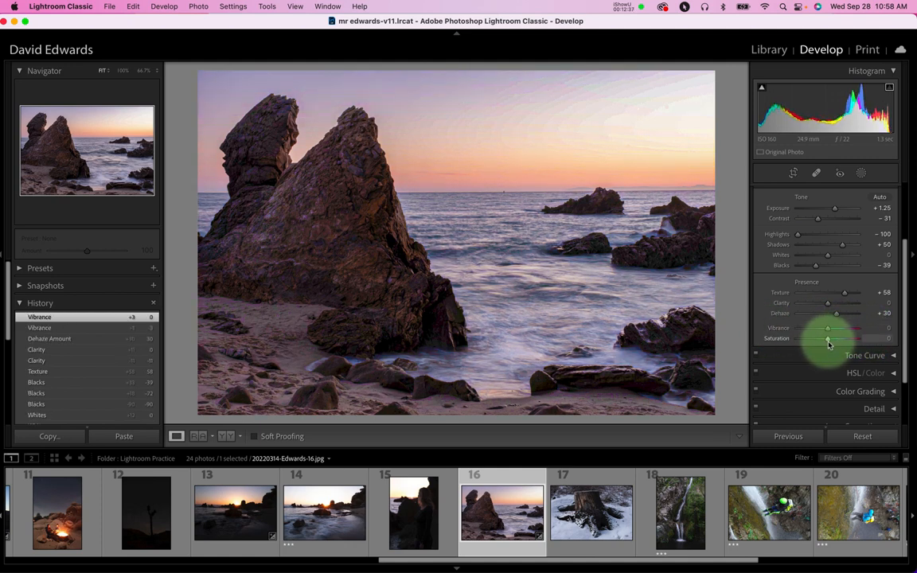
drag(828, 343, 865, 342)
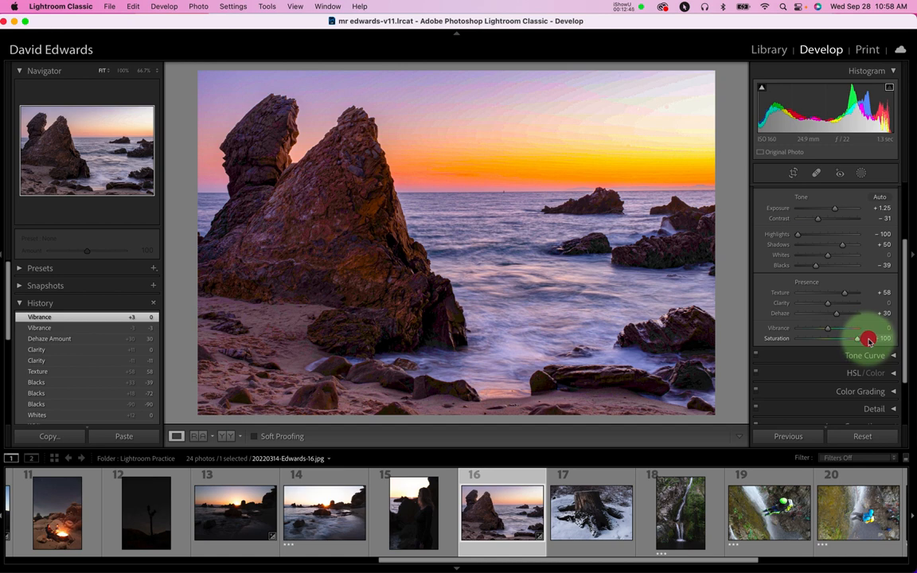
drag(863, 342, 820, 338)
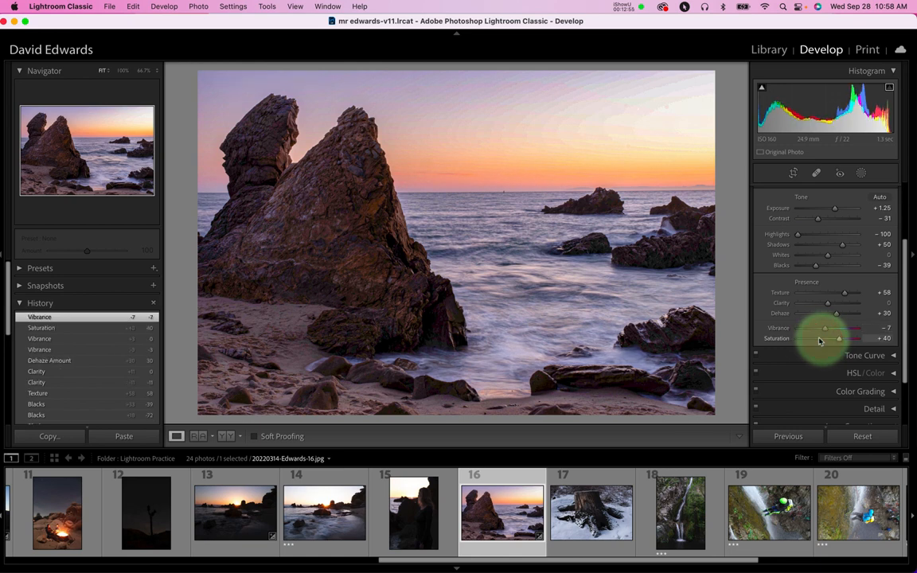
double_click(783, 332)
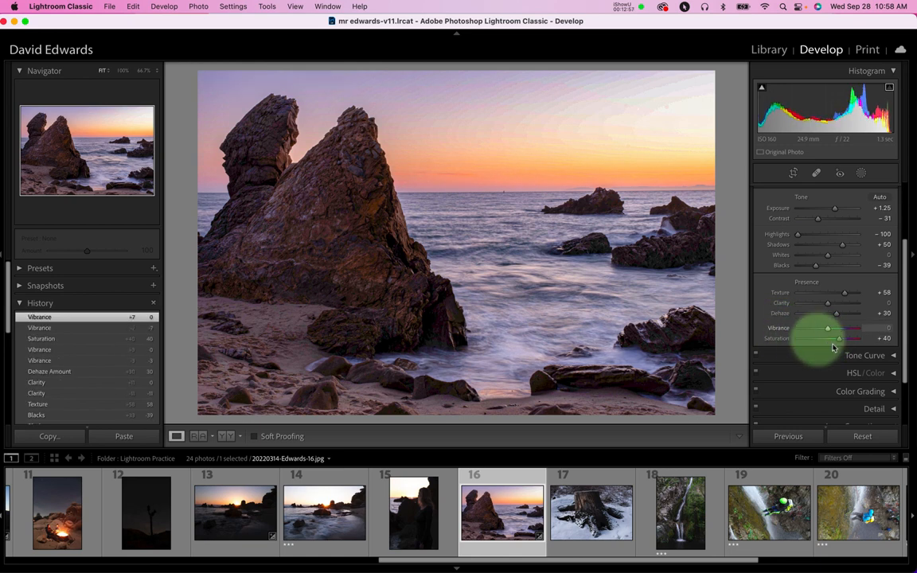
drag(839, 338, 698, 337)
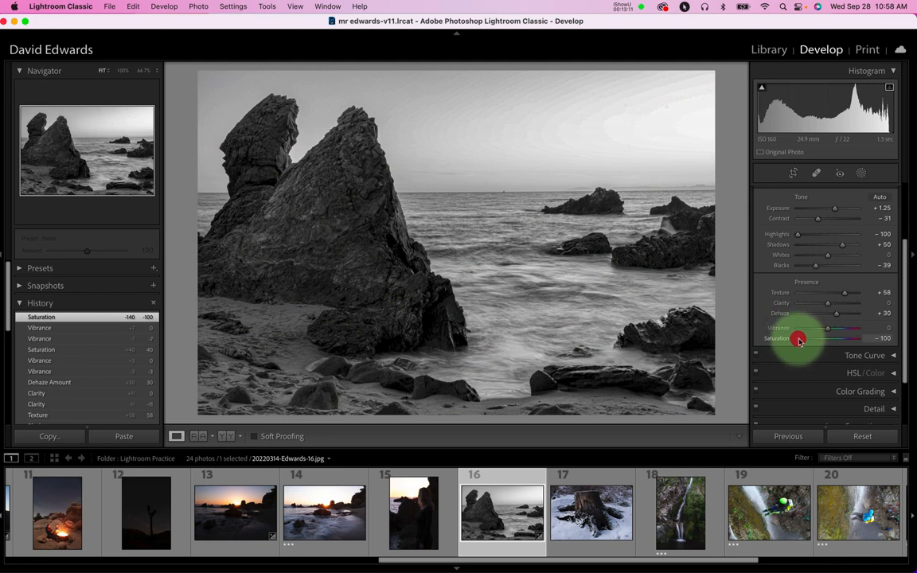
drag(799, 341, 839, 341)
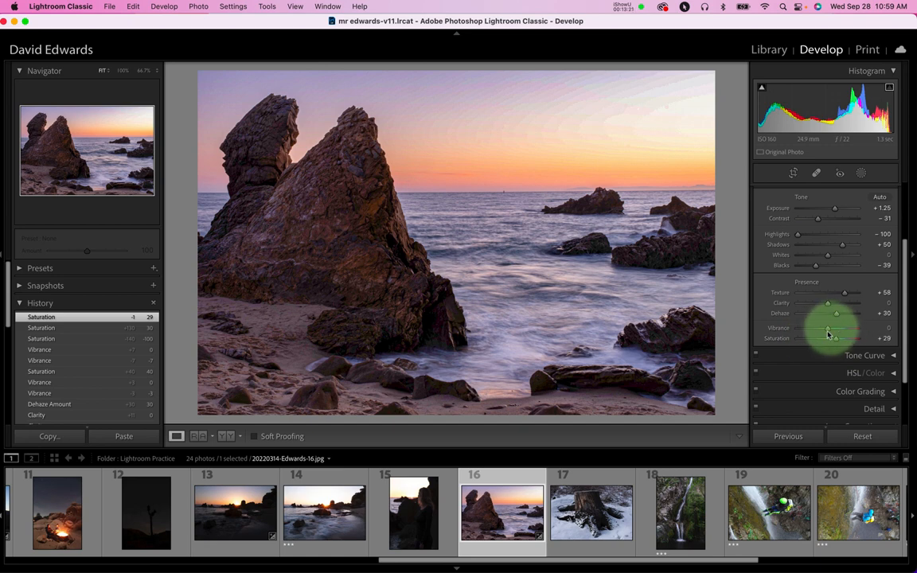
drag(831, 333, 848, 336)
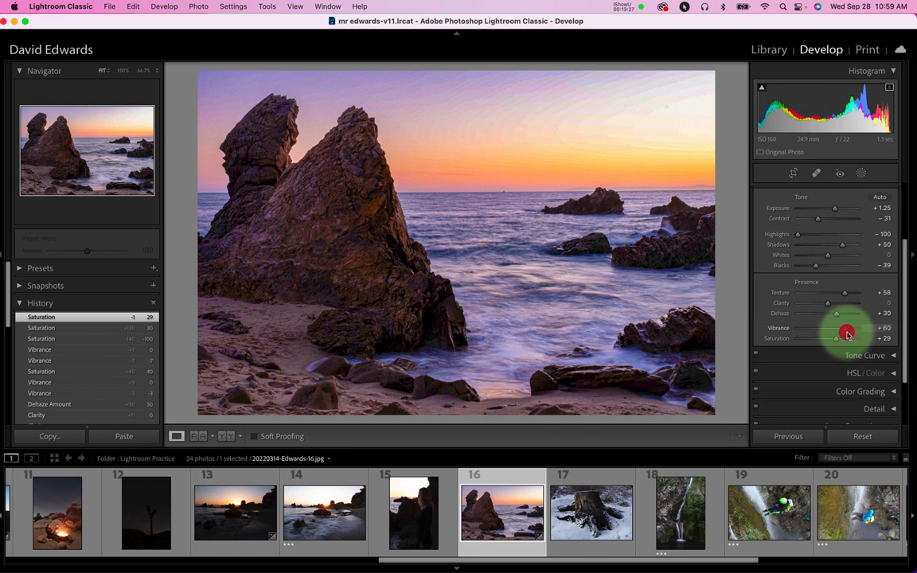
drag(847, 335, 847, 335)
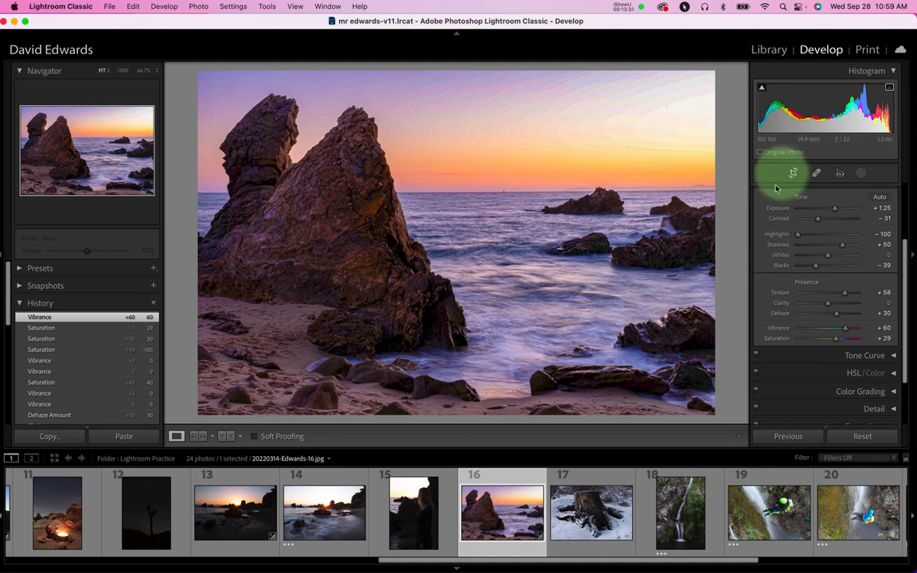
Step: Create a snapshot of the vivid edit with the default name 9/28/22 10:59:27 AM
scroll(824, 288, up, 1)
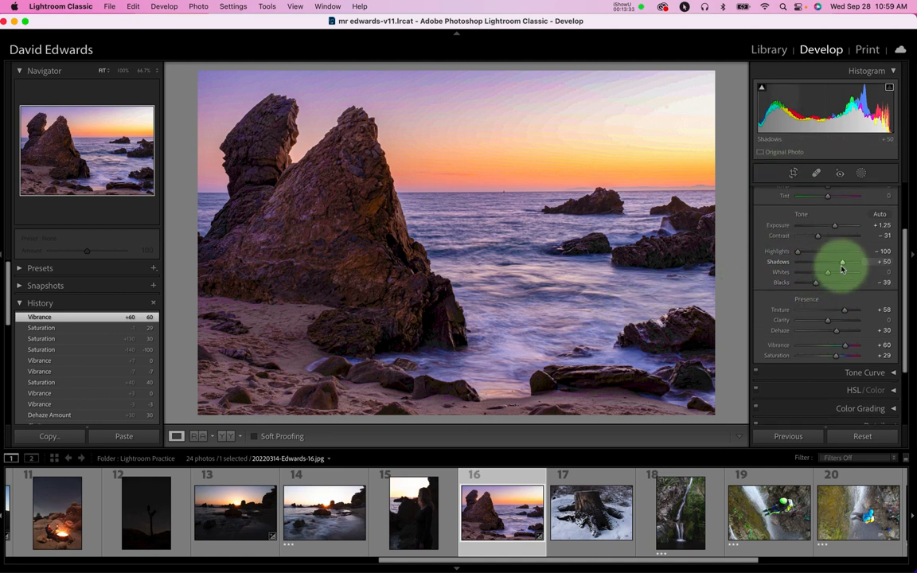
scroll(832, 327, up, 3)
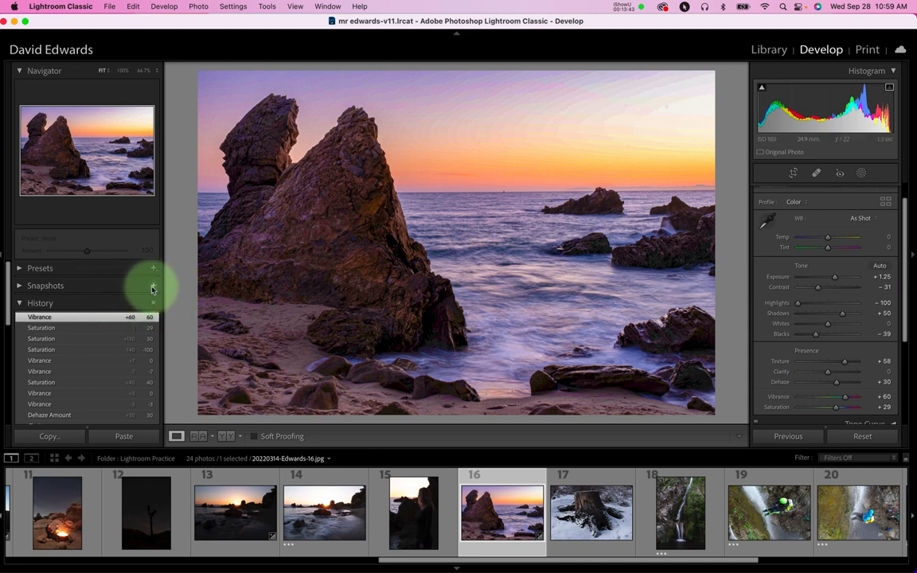
click(18, 287)
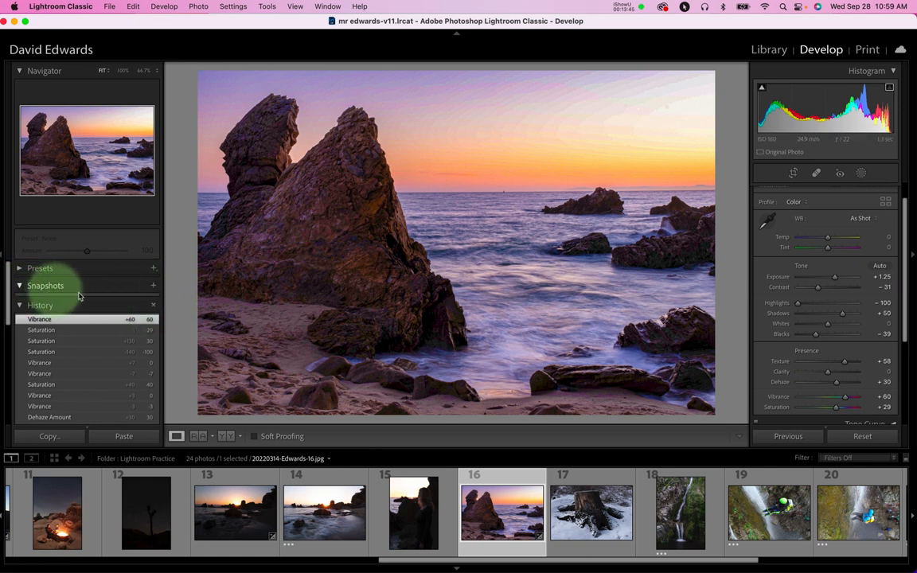
click(153, 288)
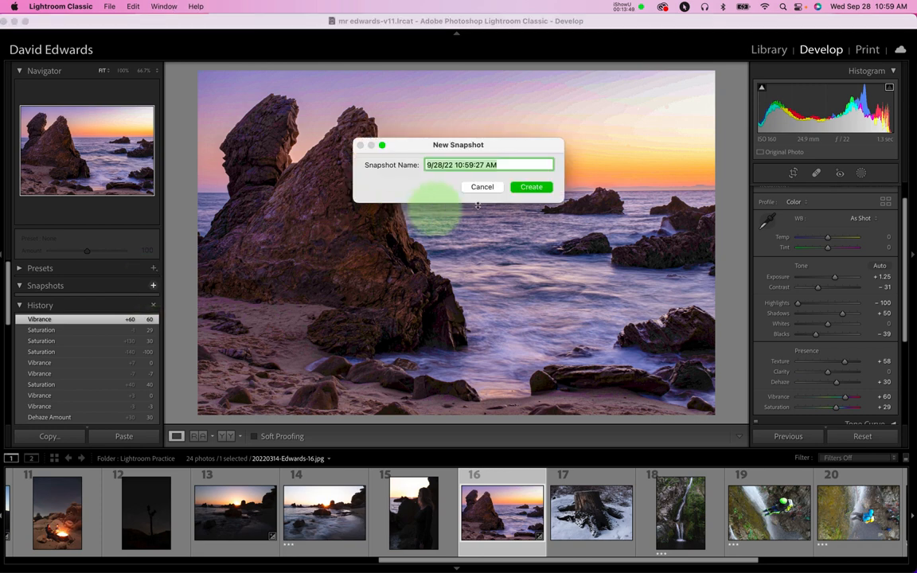
click(538, 191)
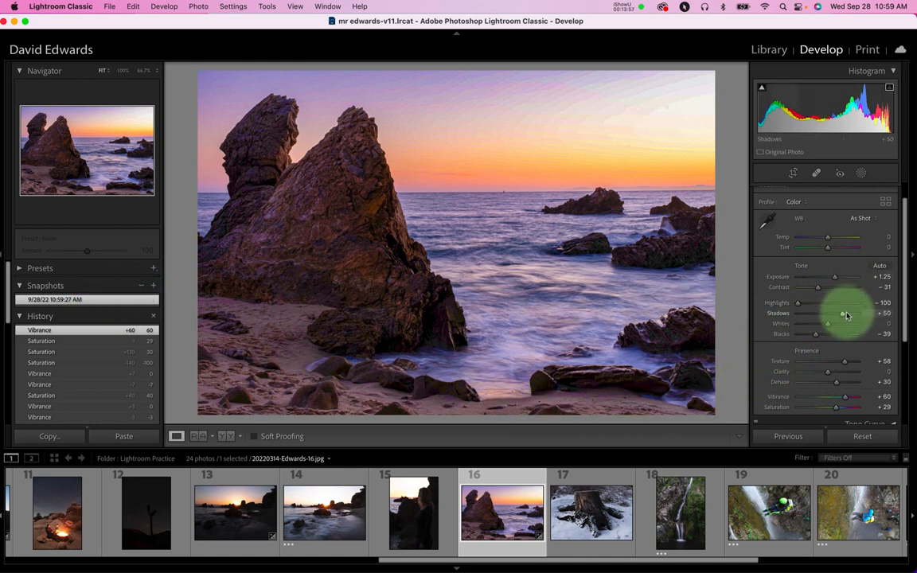
Step: Drag Shadows down to -65 to darken the photo
drag(846, 316, 839, 402)
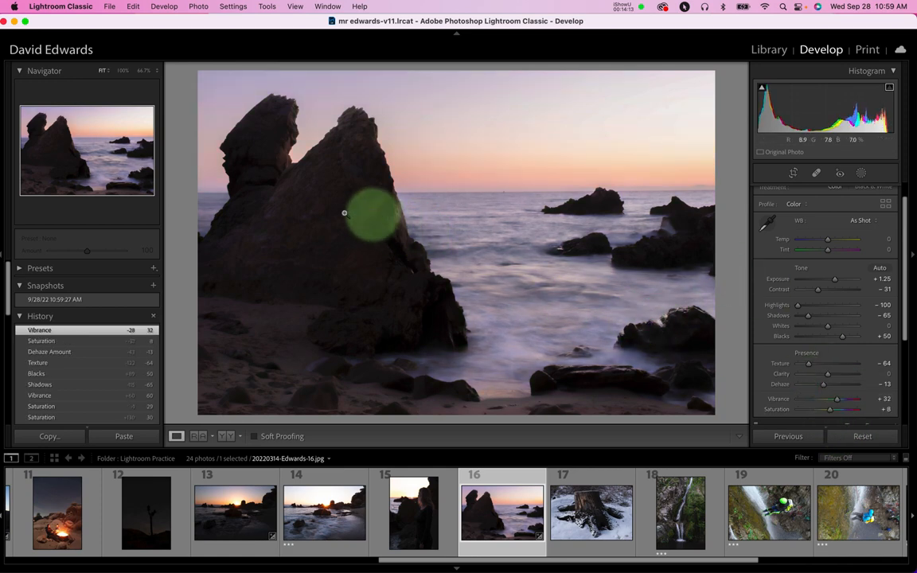
Step: Snapshot the muted edit, flip between the 10:59:27 and 10:59:55 snapshots, ending on 10:59:27 AM
click(152, 288)
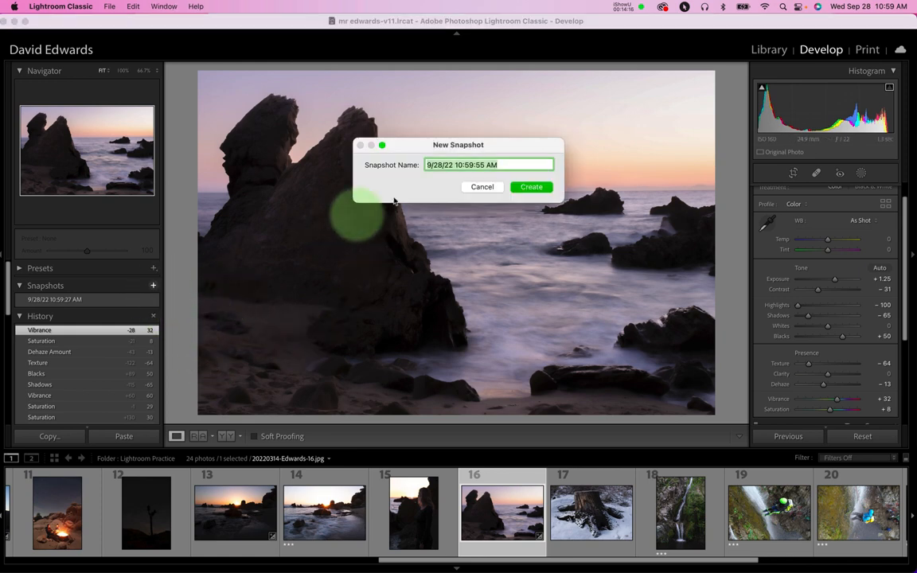
click(545, 188)
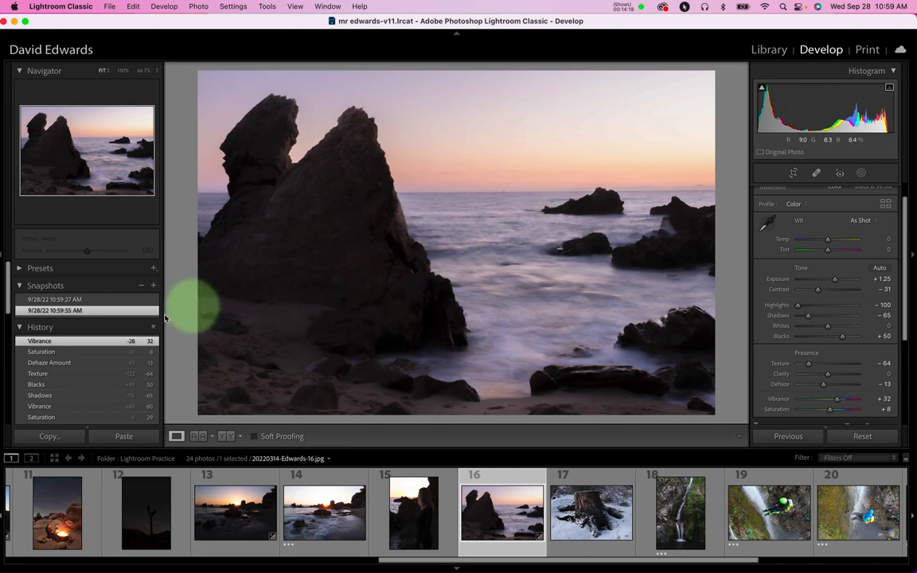
click(92, 299)
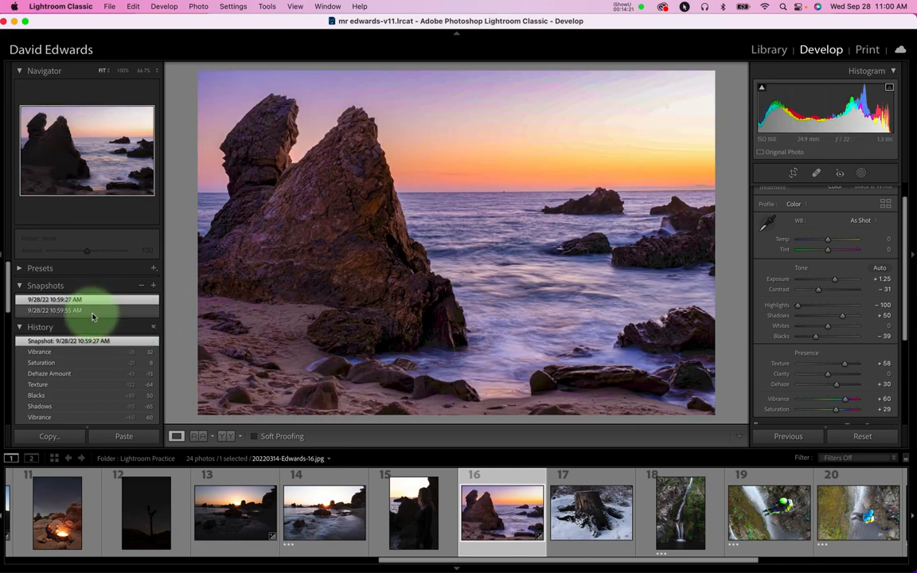
click(91, 311)
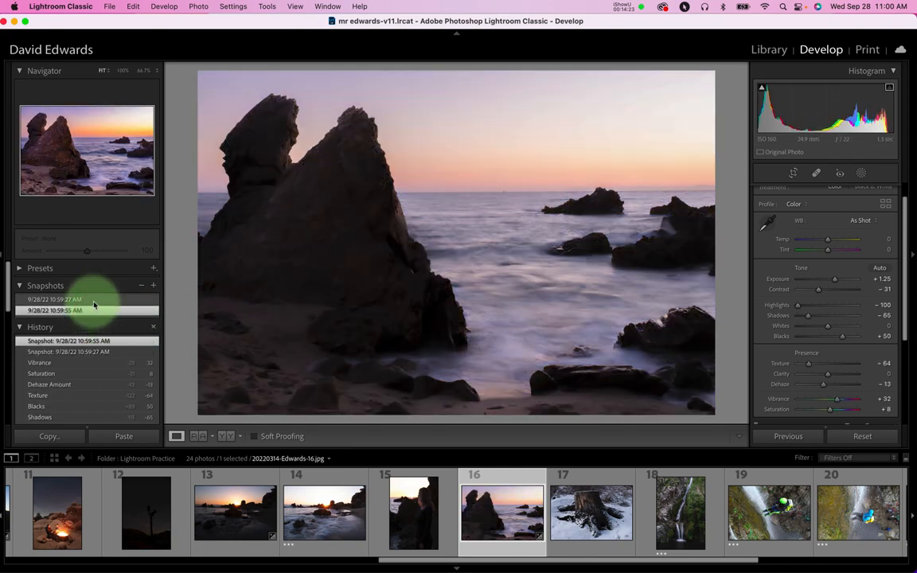
click(93, 301)
click(93, 311)
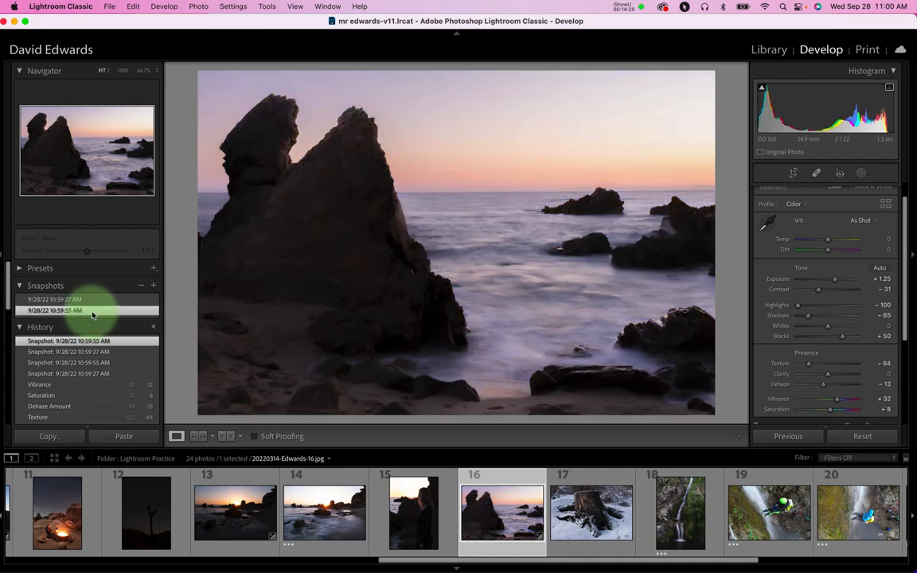
click(98, 300)
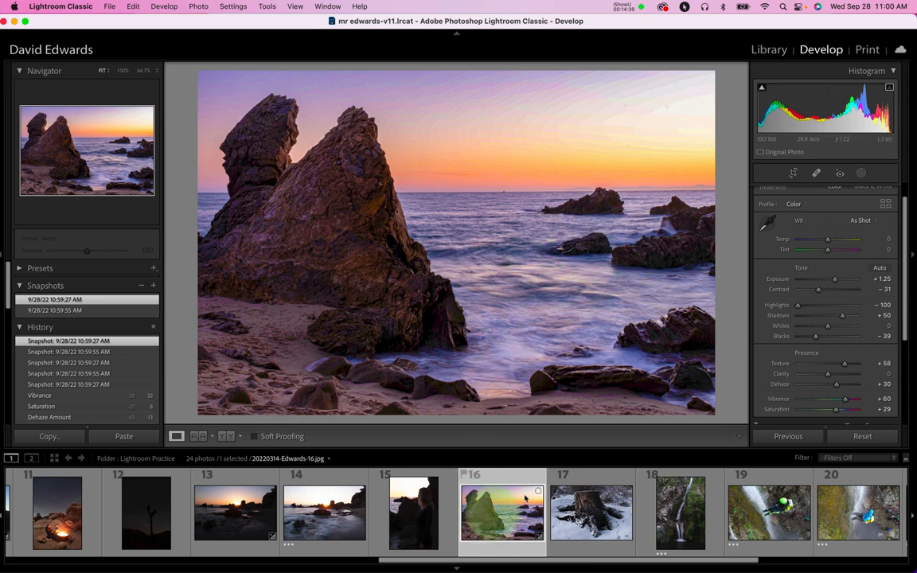
Step: Open the Export dialog for the sunset photo from the File menu
click(109, 6)
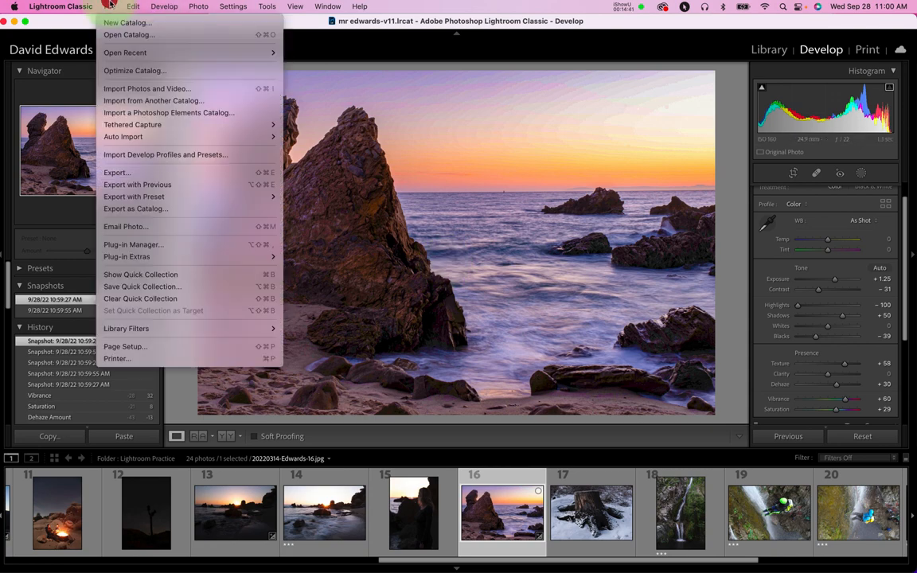
click(109, 6)
click(107, 6)
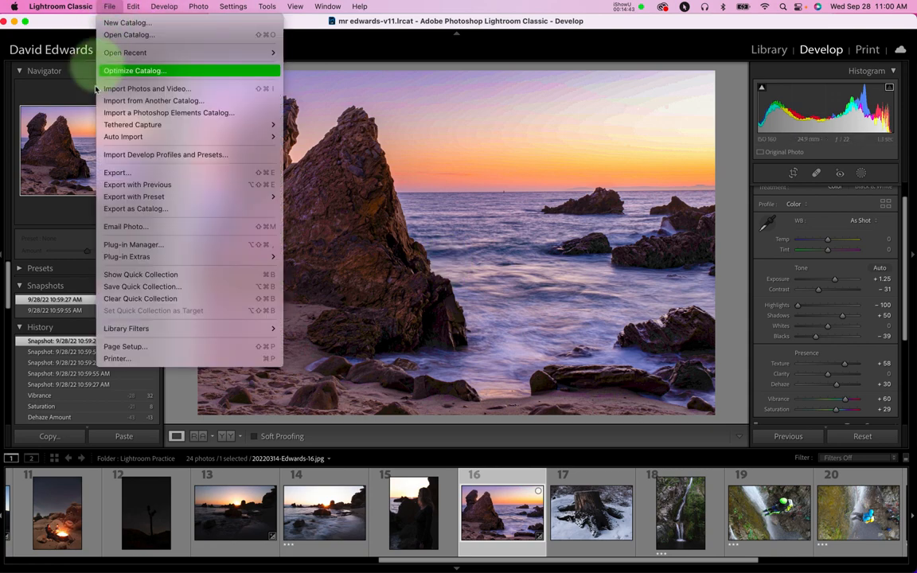
click(114, 173)
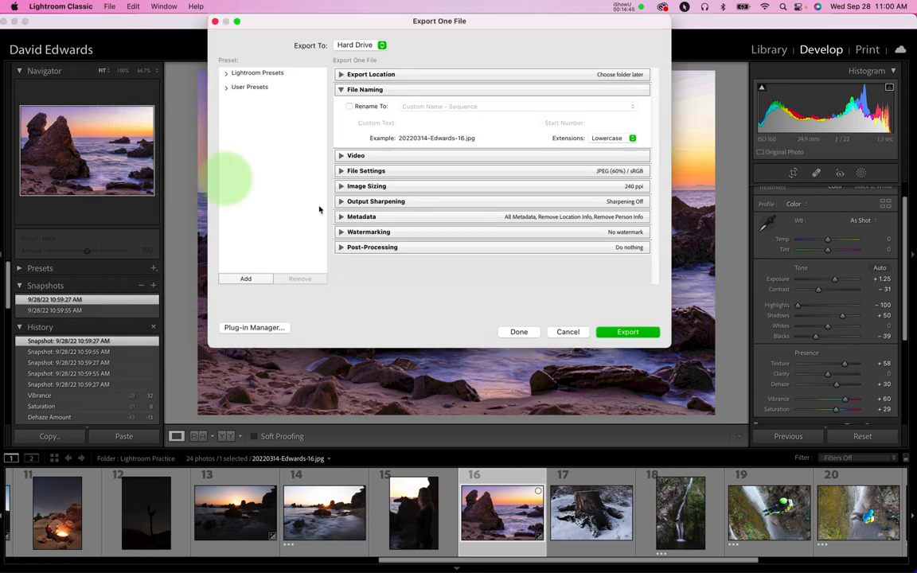
Step: Under Export Location, set Export To to Specific folder
click(370, 75)
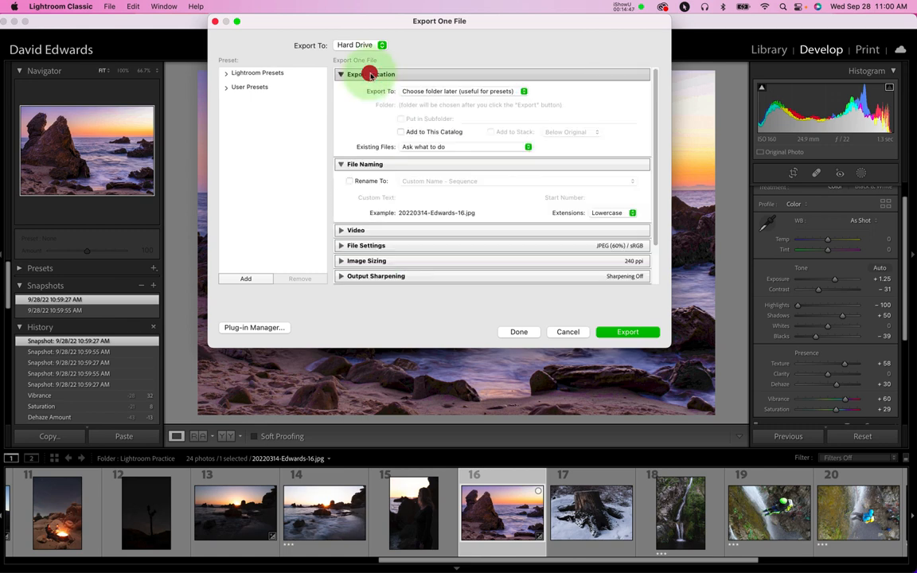
click(370, 75)
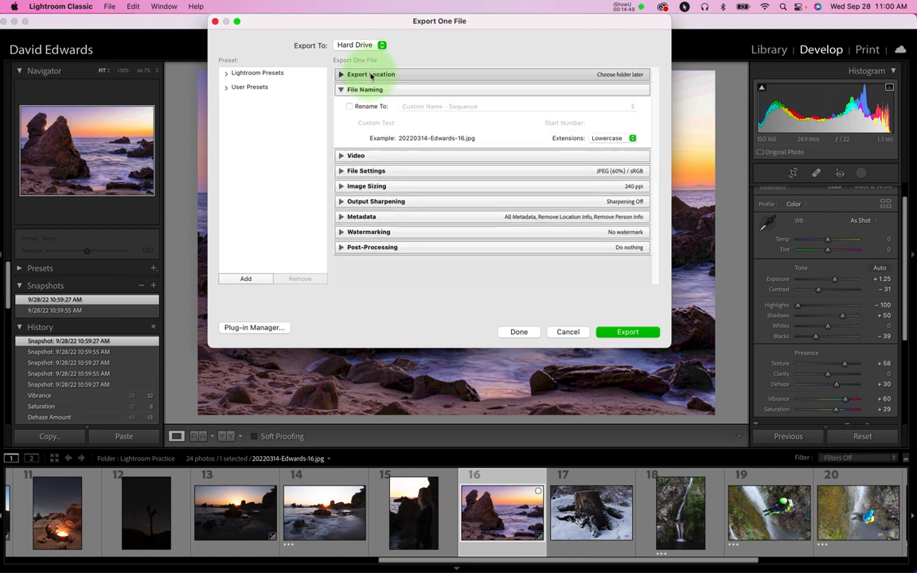
click(371, 74)
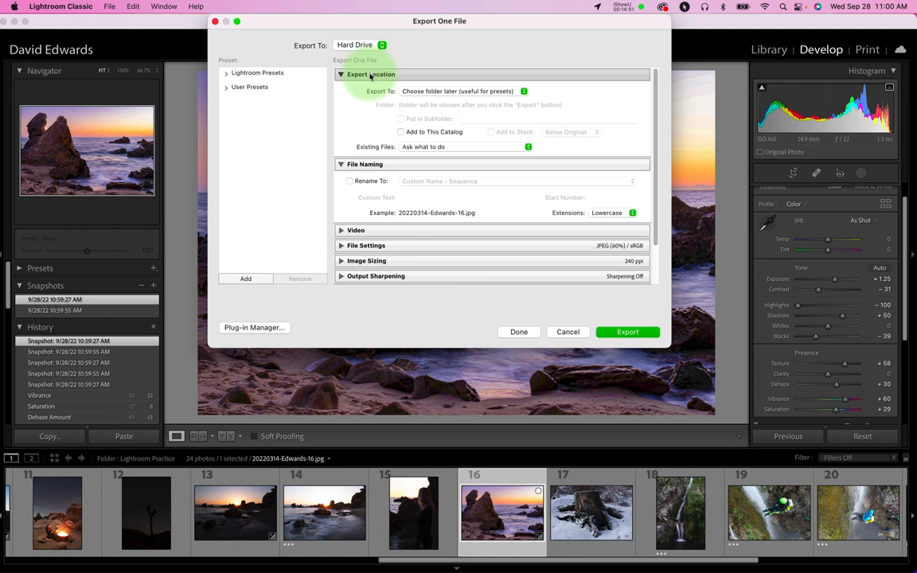
click(370, 74)
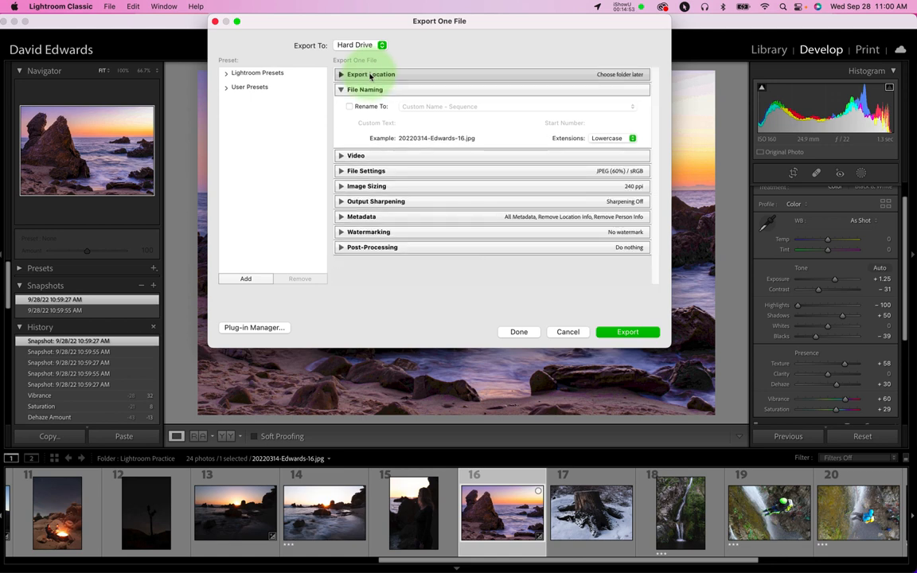
click(370, 75)
click(439, 94)
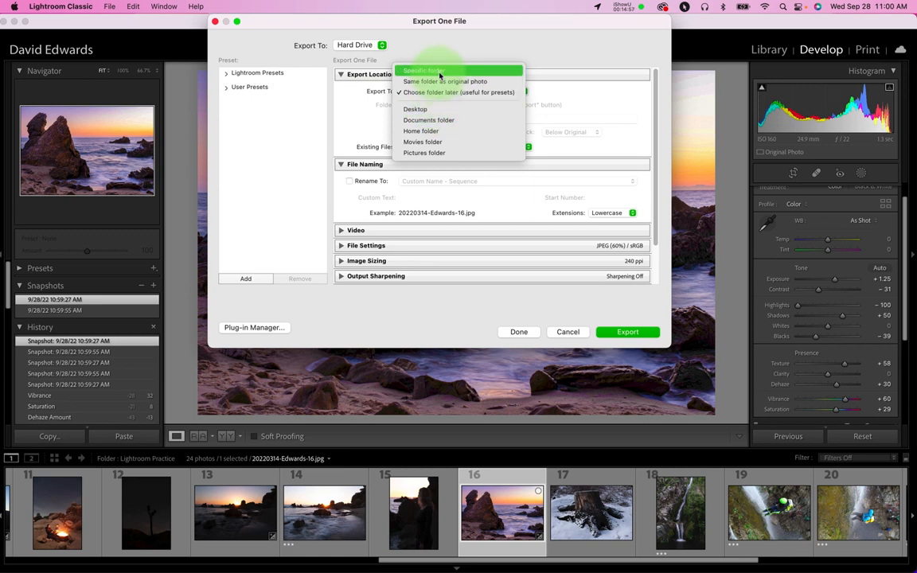
click(436, 71)
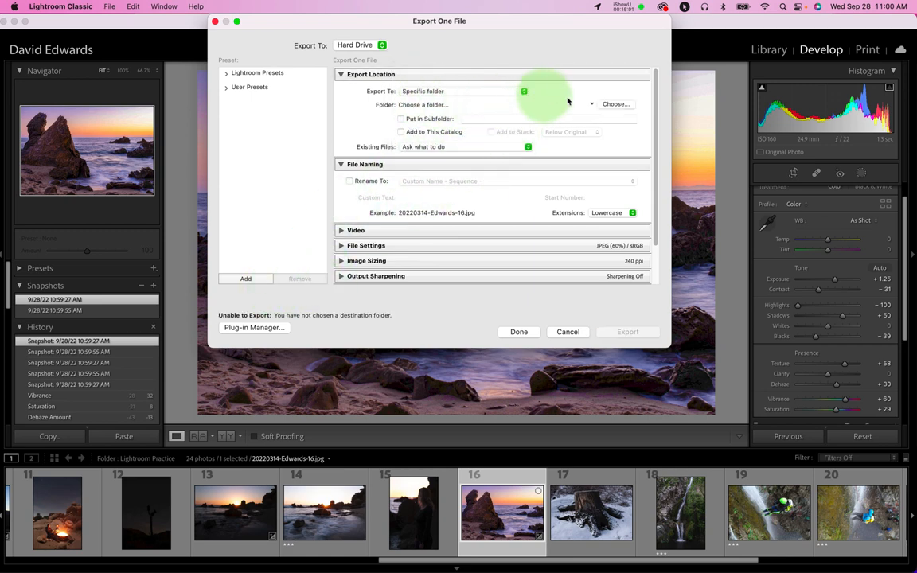
Step: Create a 'Final Work' folder on the Desktop and choose it as the export folder
click(614, 104)
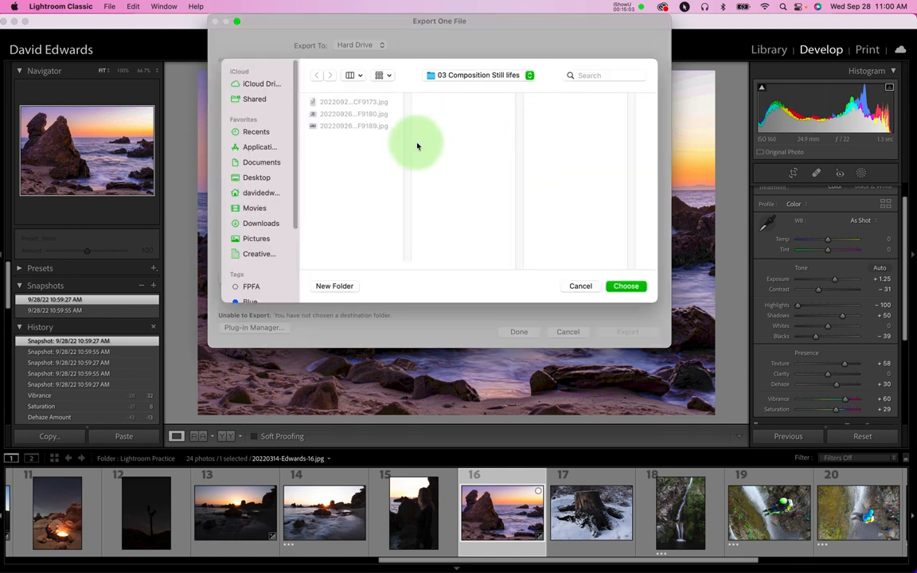
click(263, 182)
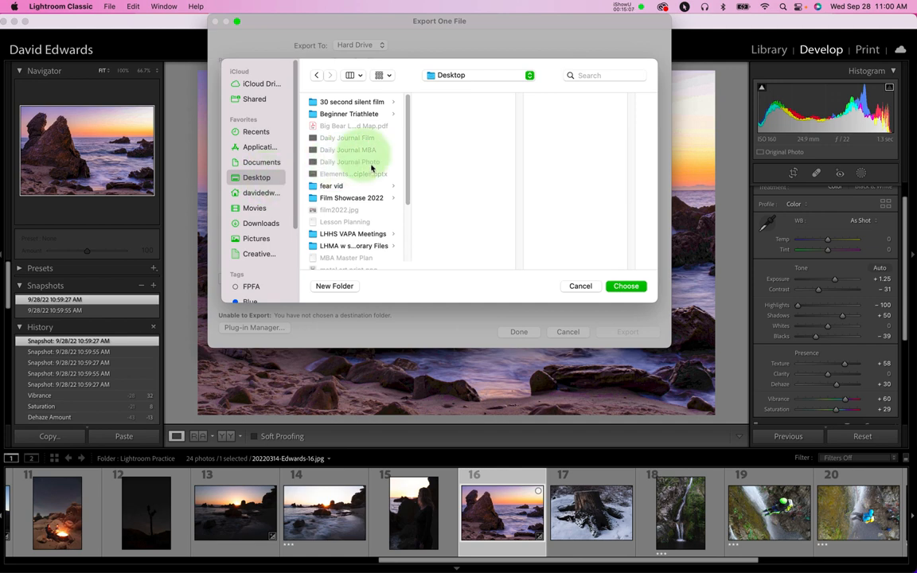
click(341, 286)
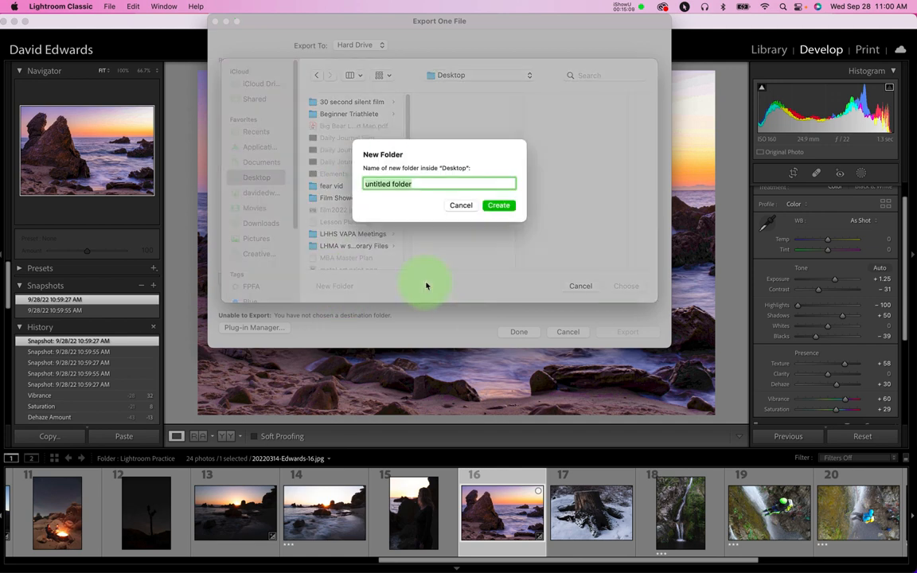
text(Fina)
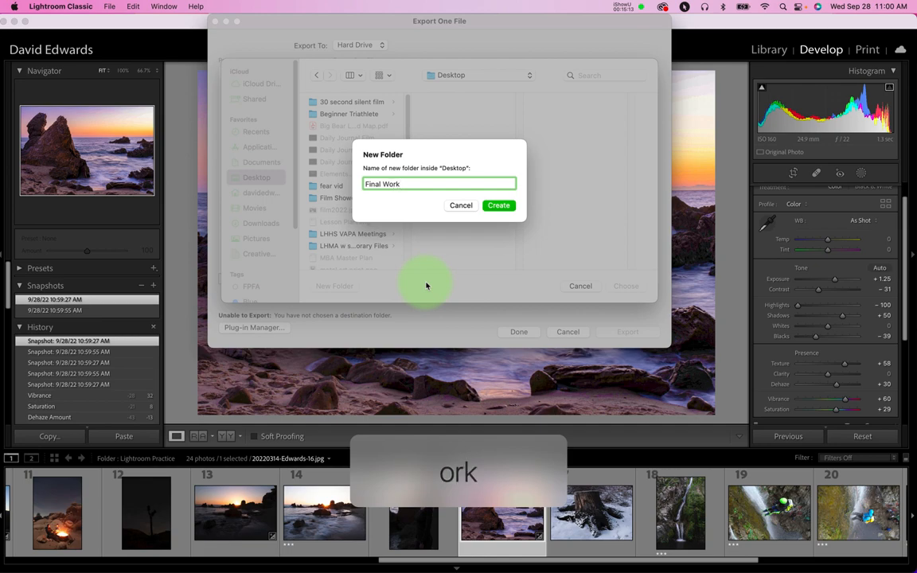
text(l Work)
key(Return)
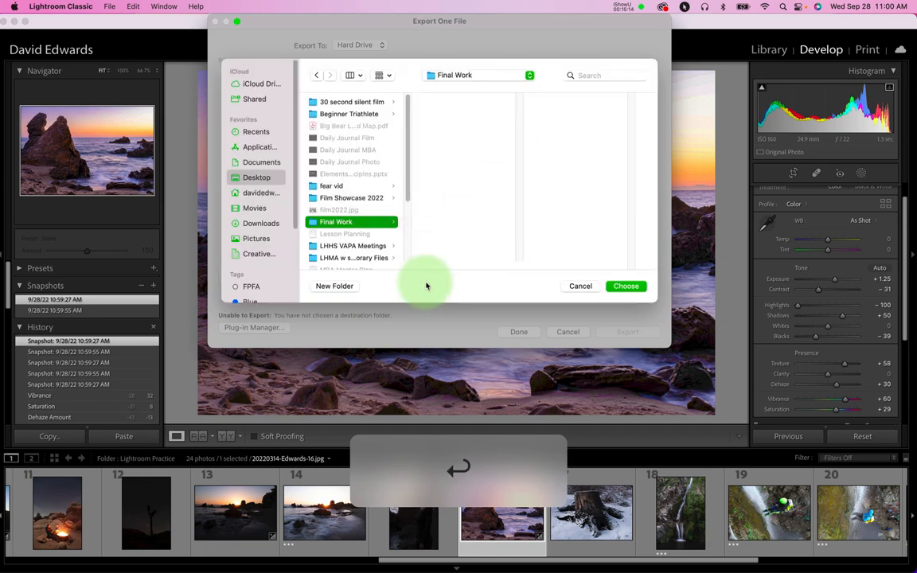
click(631, 286)
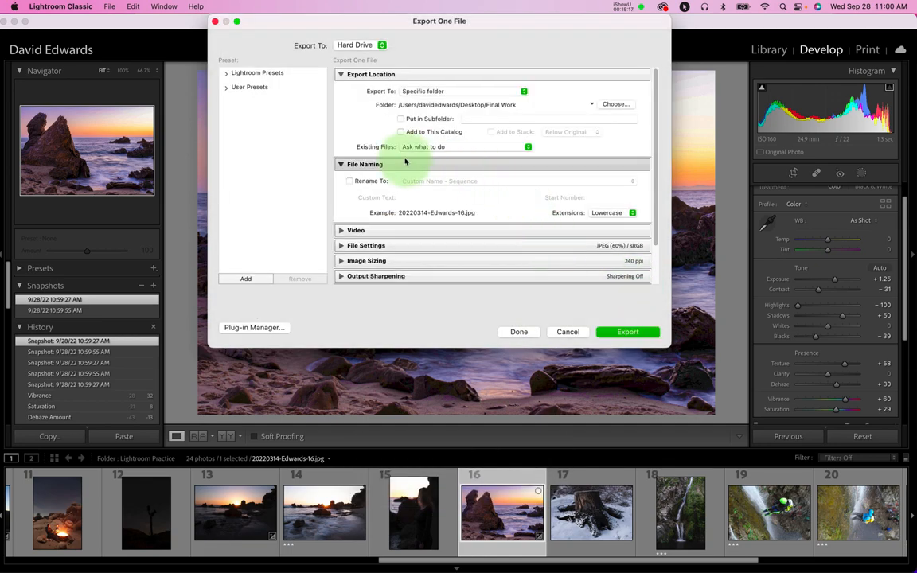
Step: Enable Rename To using the Custom Name - Sequence template
click(389, 76)
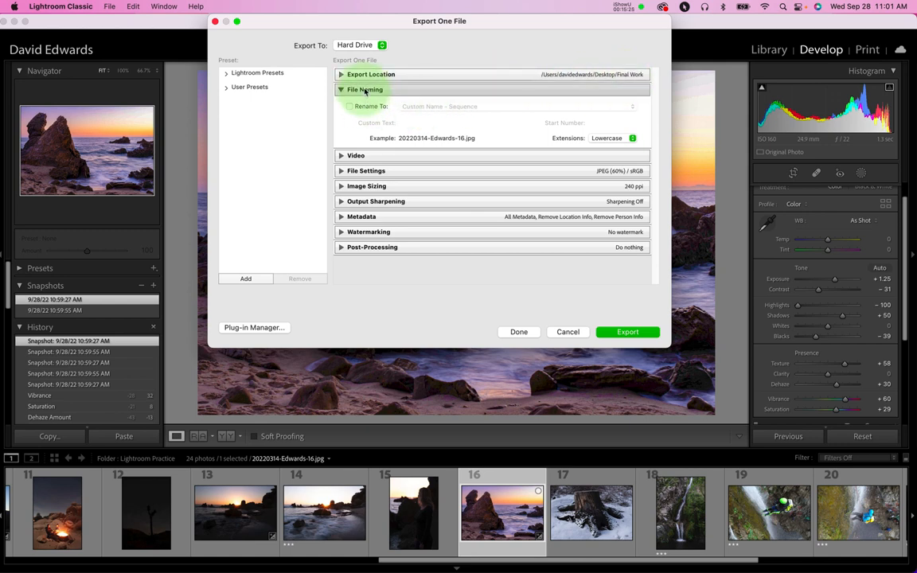
click(371, 110)
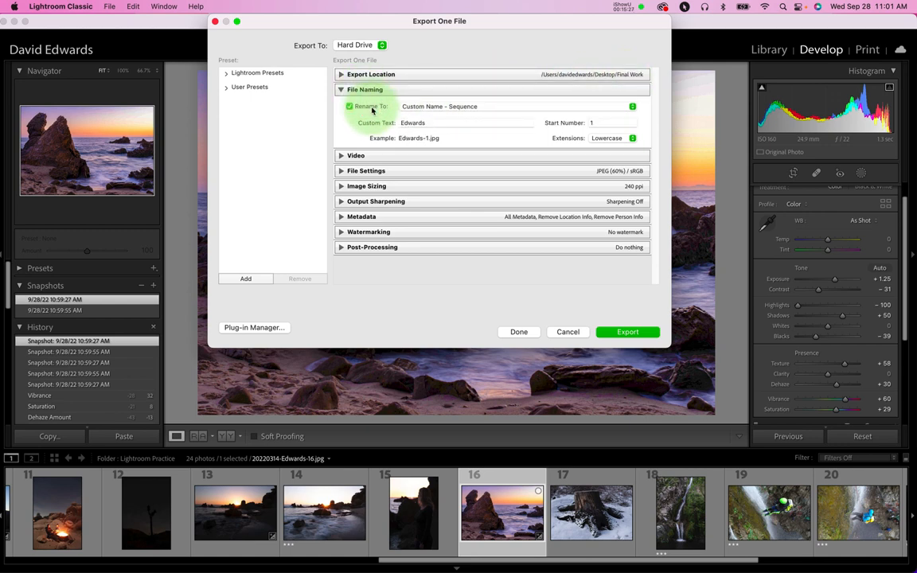
click(461, 110)
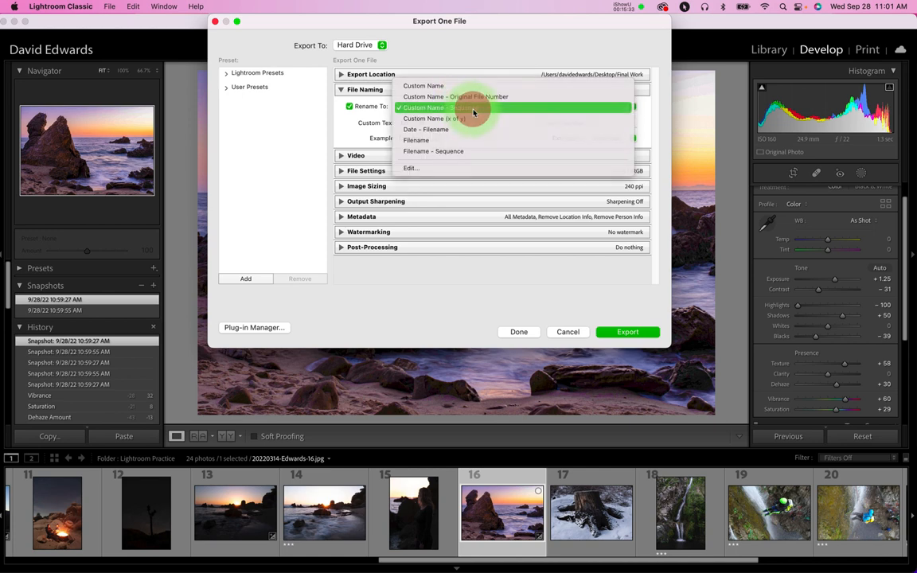
click(473, 111)
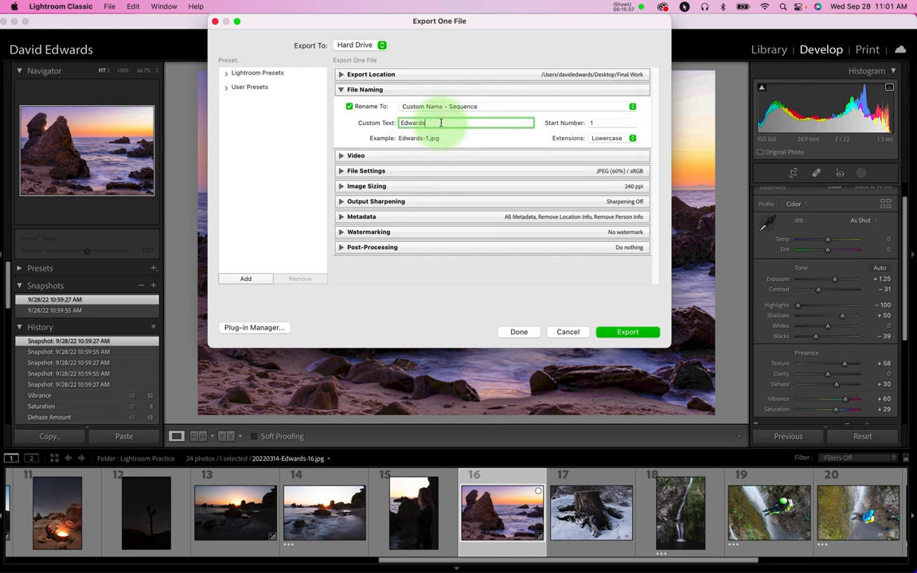
Step: Append ' - Intro editing' to the custom text, correcting the typo
text(-)
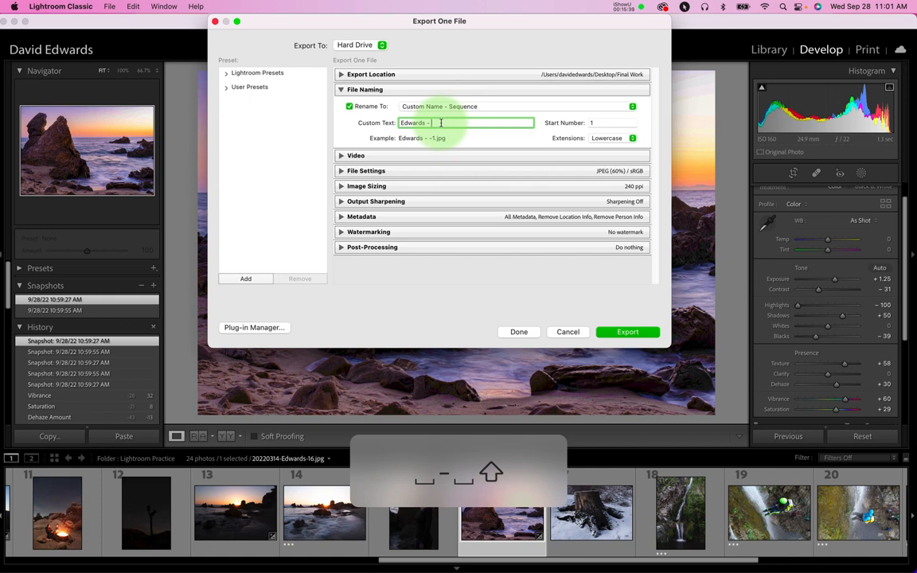
text( Intro editon)
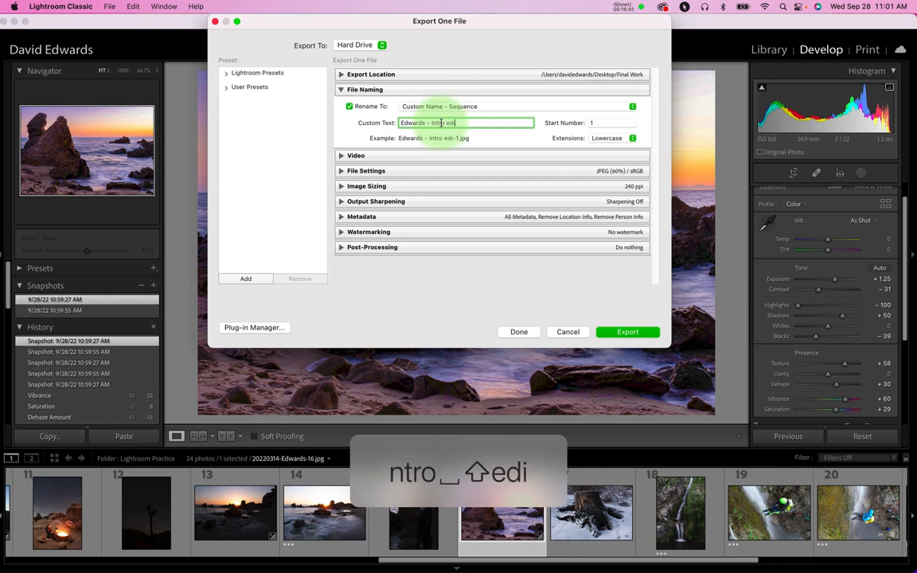
key(BackSpace)
key(BackSpace)
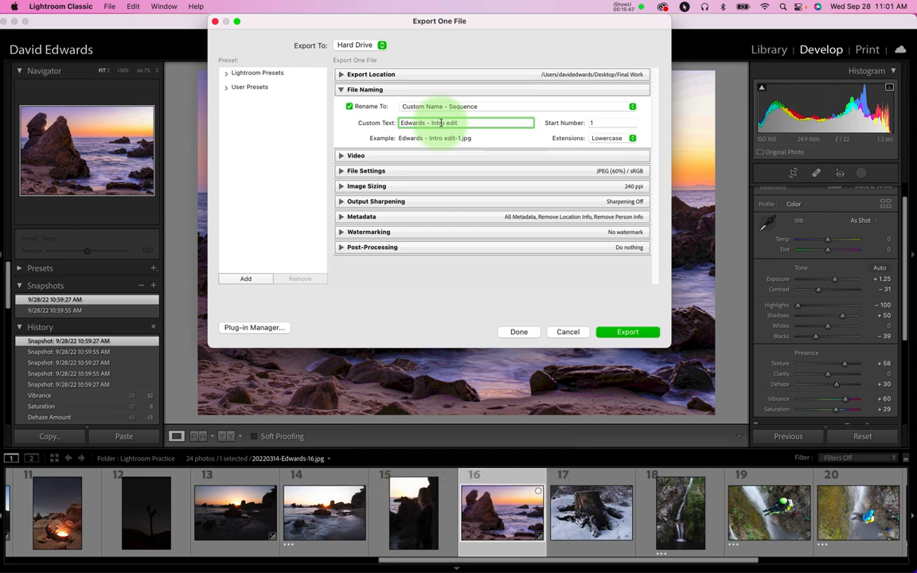
text(ing)
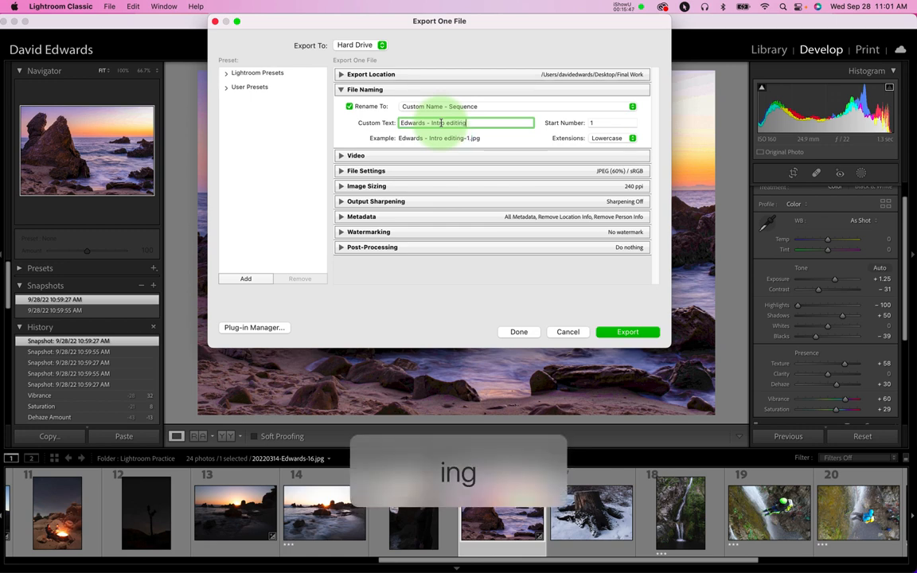
click(388, 157)
click(388, 157)
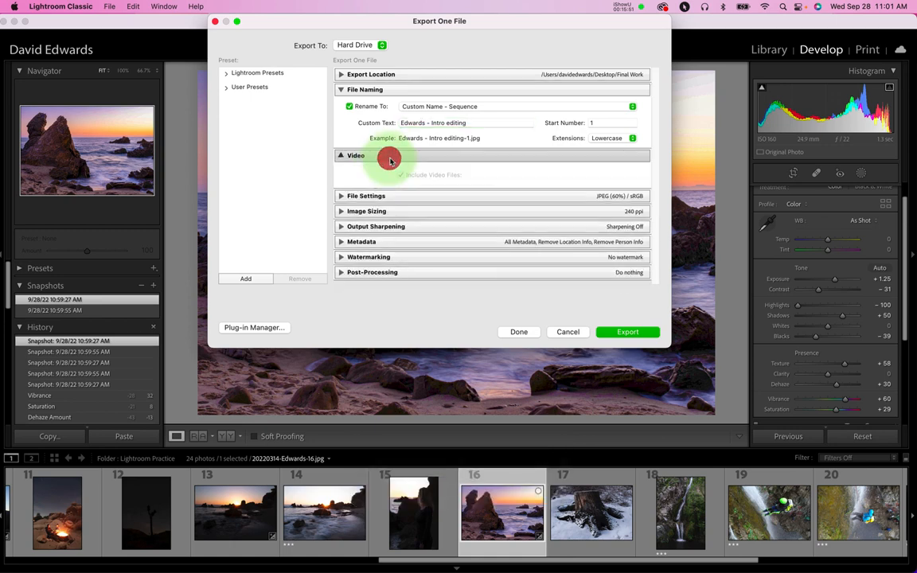
click(389, 172)
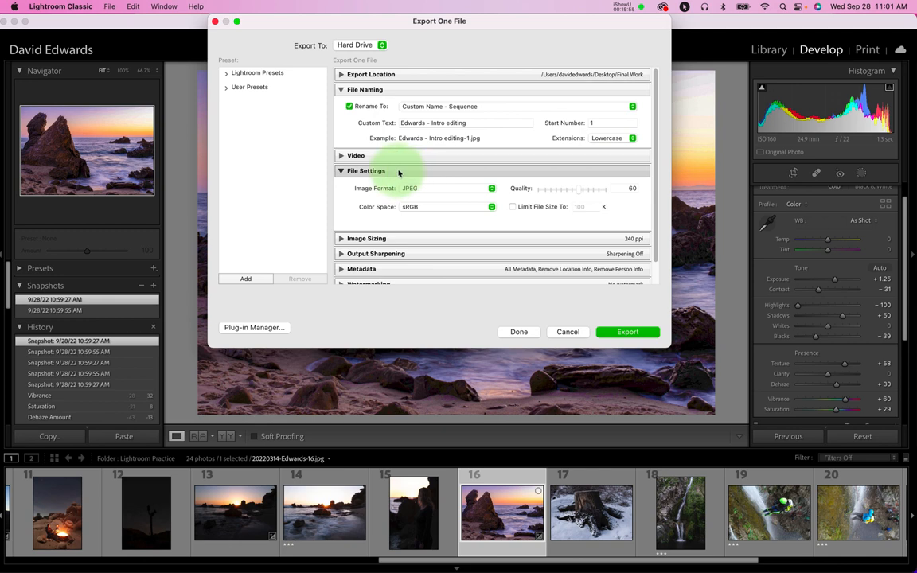
click(399, 172)
click(374, 187)
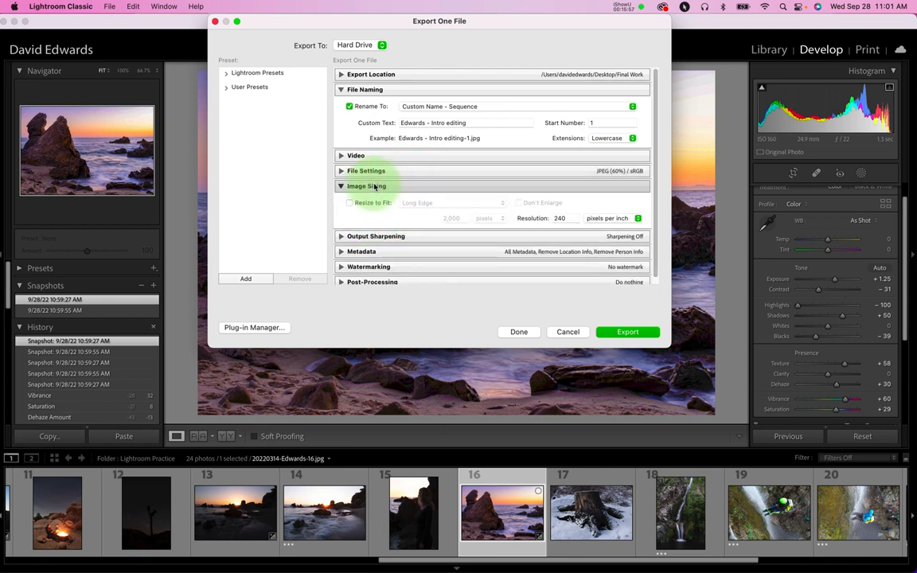
click(366, 188)
click(374, 202)
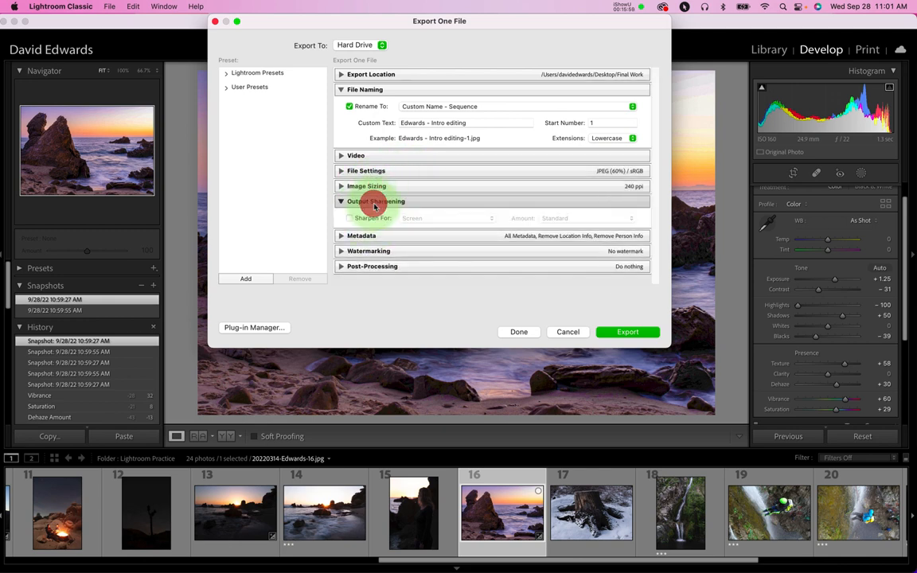
click(374, 204)
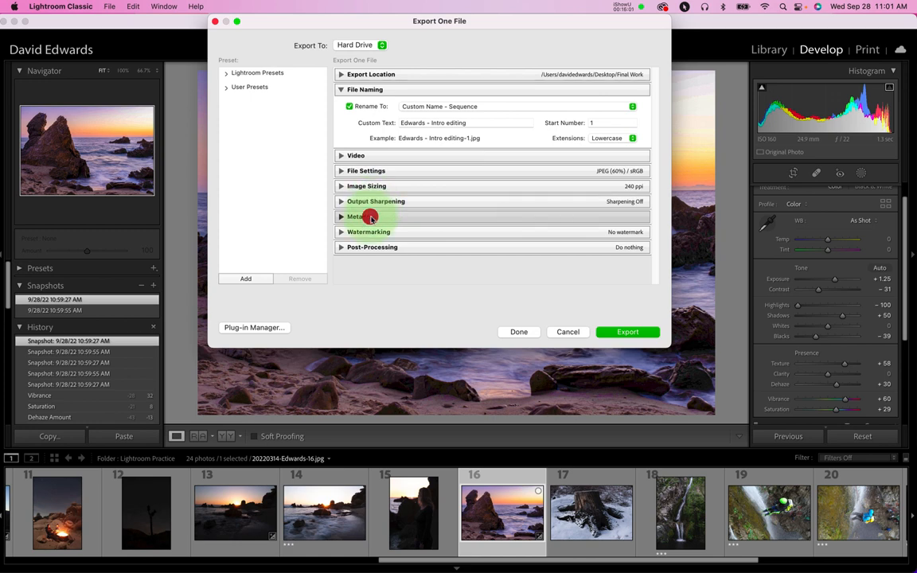
click(371, 218)
click(367, 217)
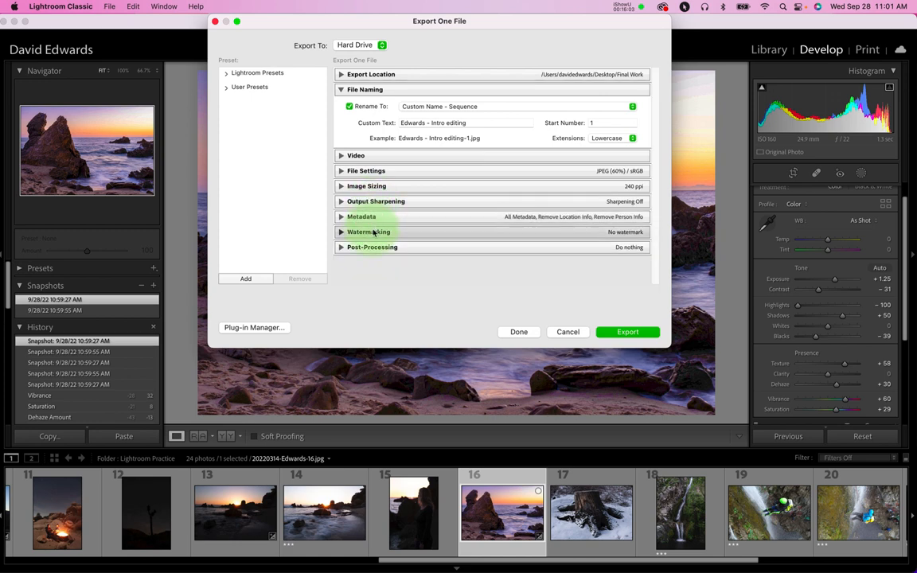
click(381, 217)
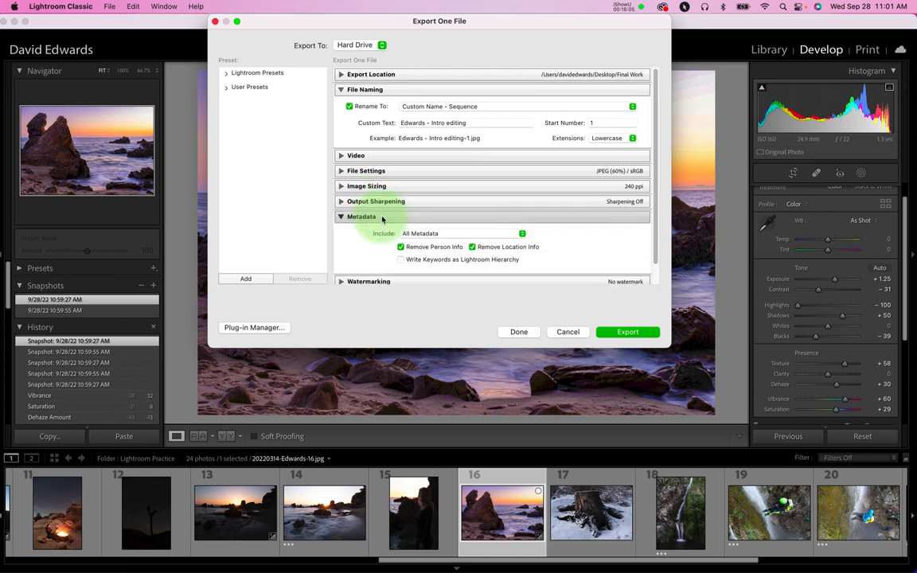
click(380, 216)
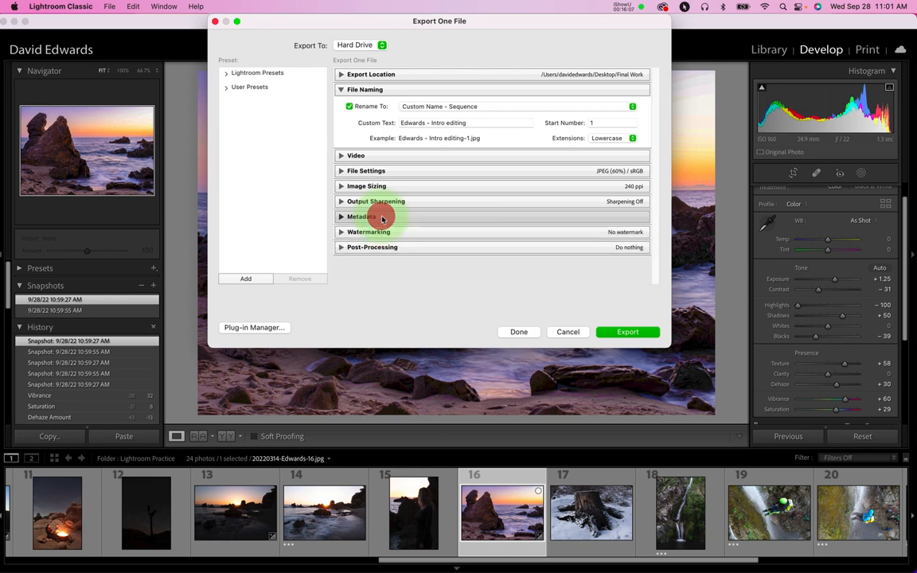
click(371, 237)
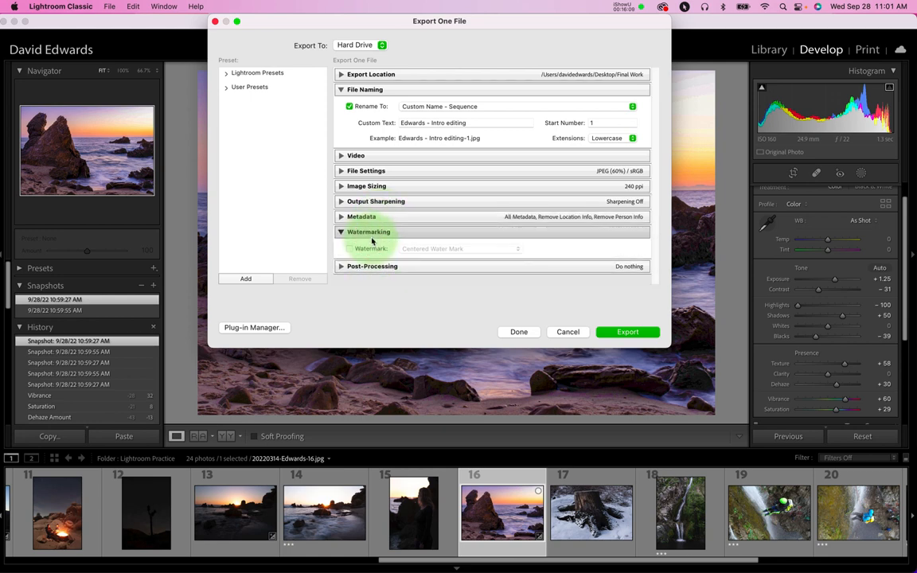
click(374, 234)
click(373, 248)
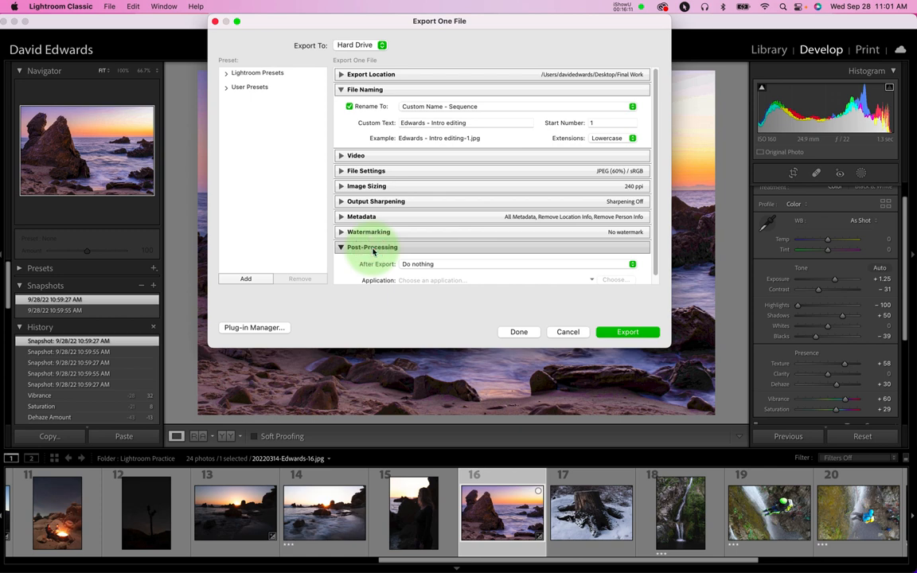
click(373, 249)
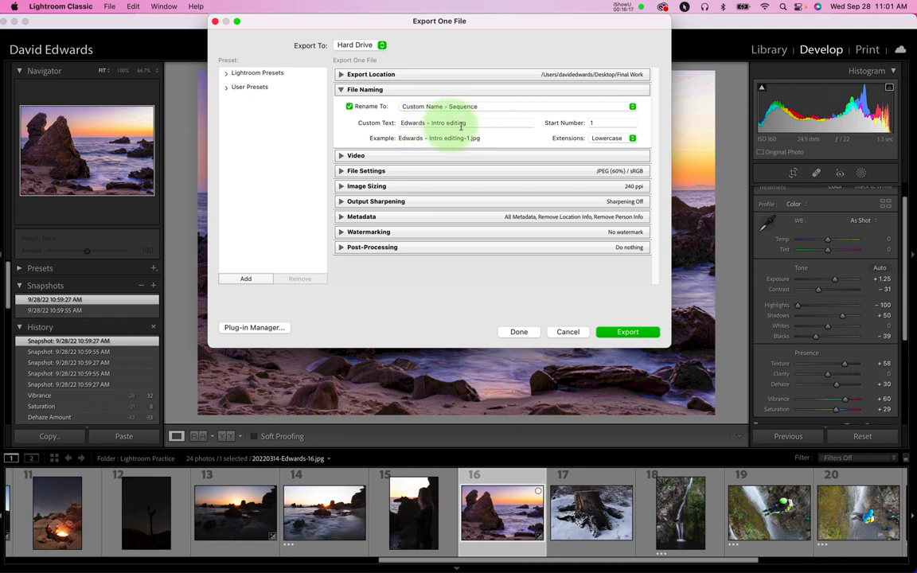
Step: Export the edited sunset photo as a JPEG to the Final Work folder
click(625, 331)
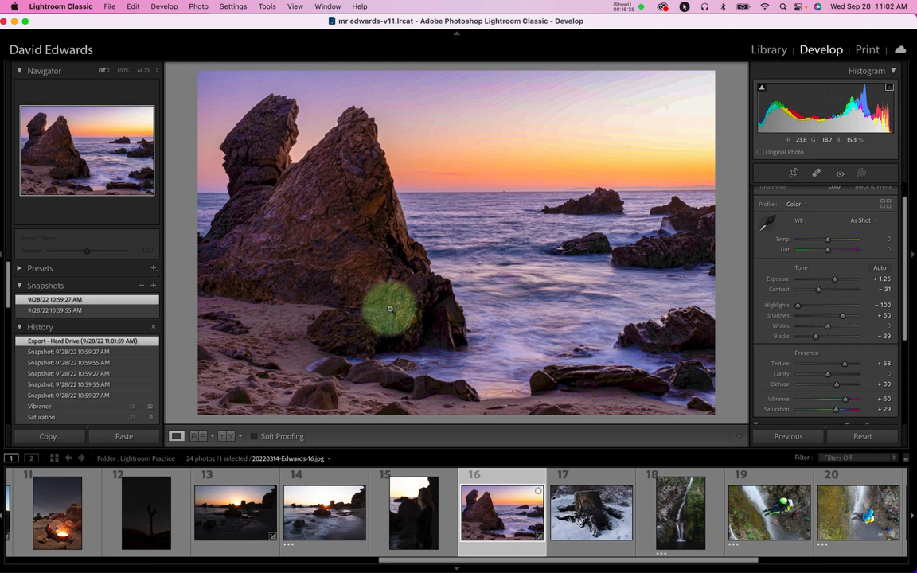
key(super+Tab)
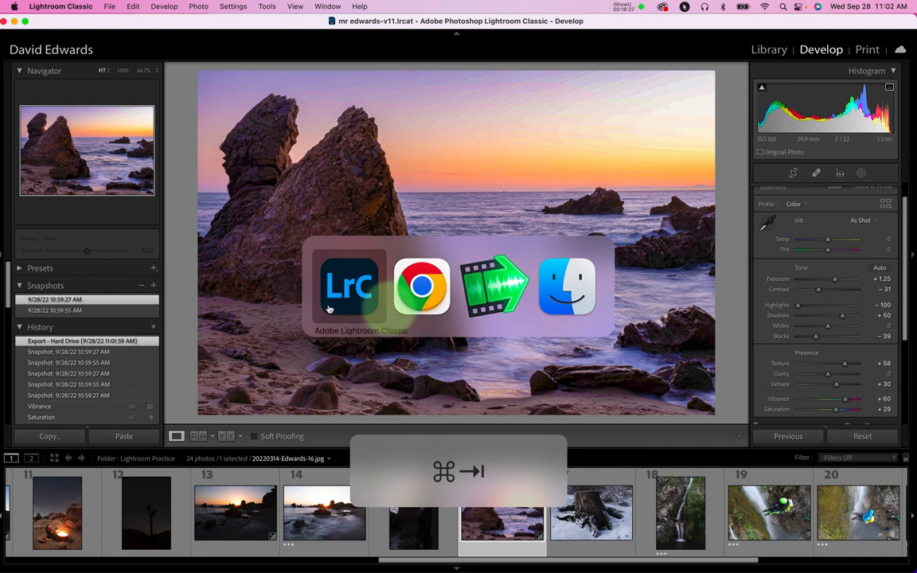